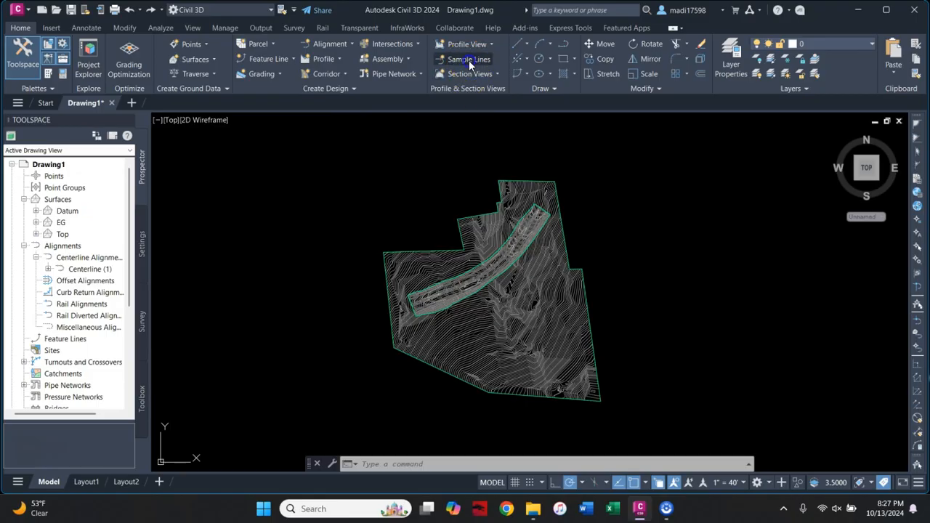
Step: Start a sample line group on the Centerline (1) alignment and exclude the Top surface from sampling
left_click(469, 62)
left_click(470, 62)
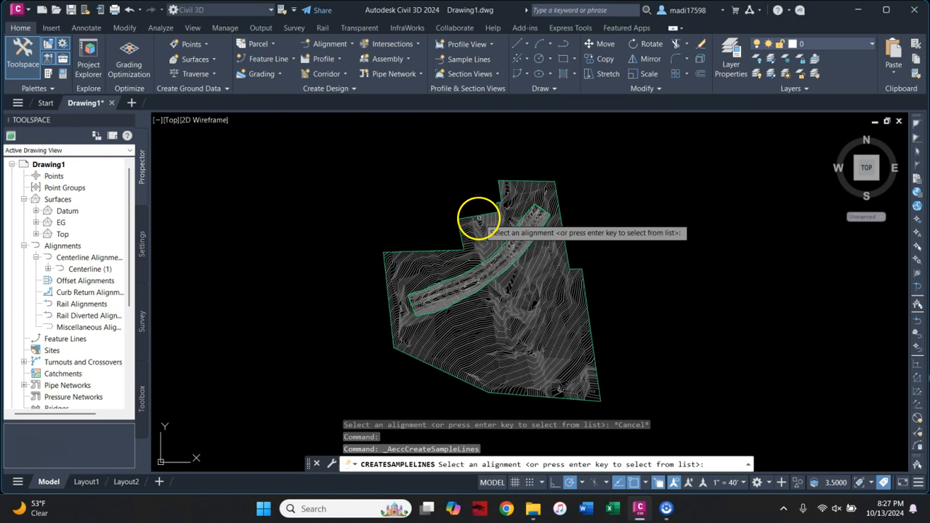
scroll(492, 262, "up", 6)
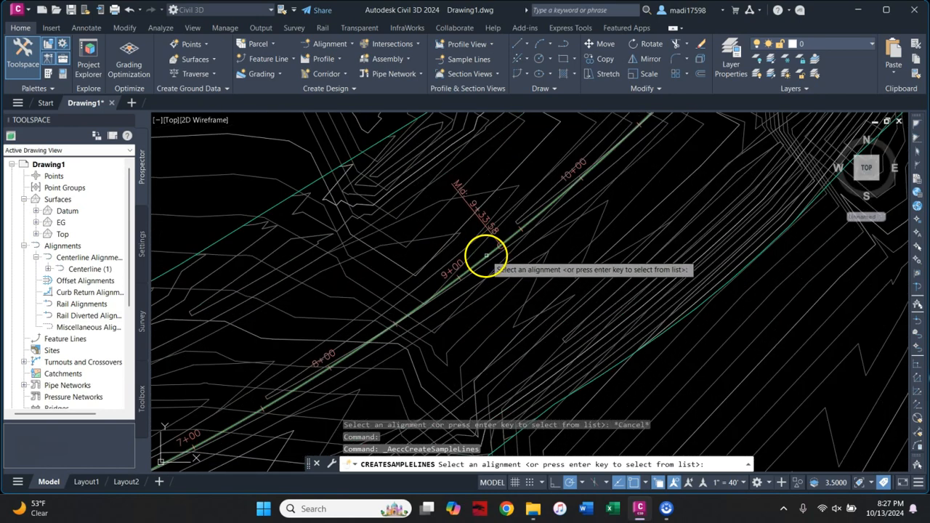
left_click(485, 255)
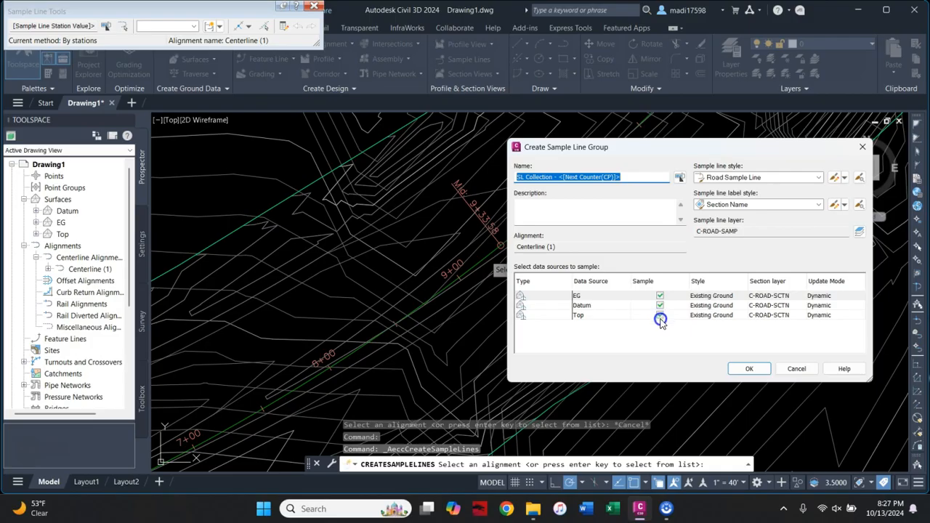
left_click(660, 317)
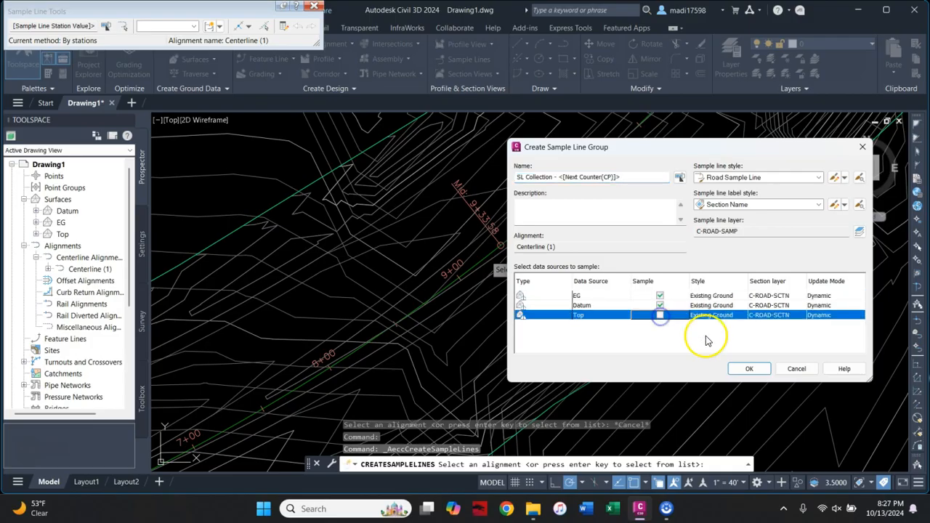
Step: Set the section style of the Datum surface to Finished Ground
left_click(727, 306)
left_click(487, 245)
left_click(453, 266)
left_click(418, 267)
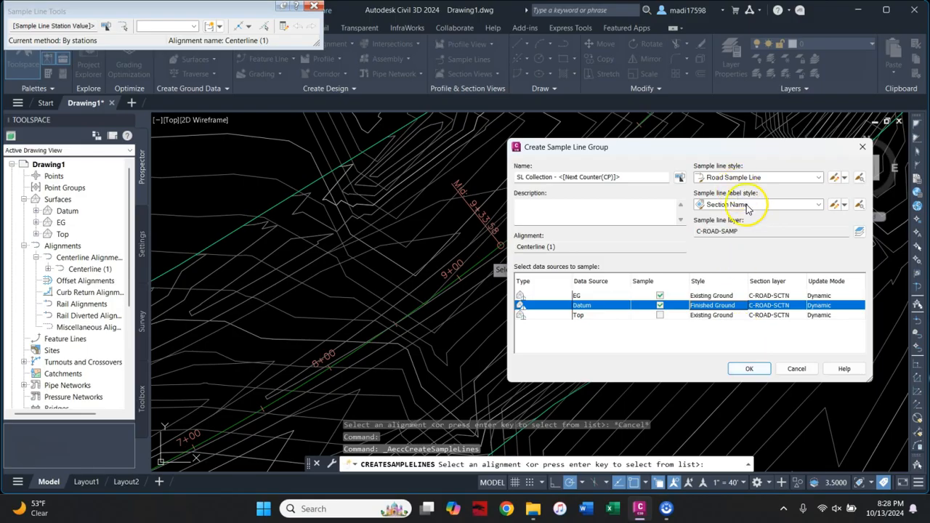
Step: Keep the Road Sample Line style and Section Name label style, and create the sample line group
left_click(794, 179)
left_click(791, 187)
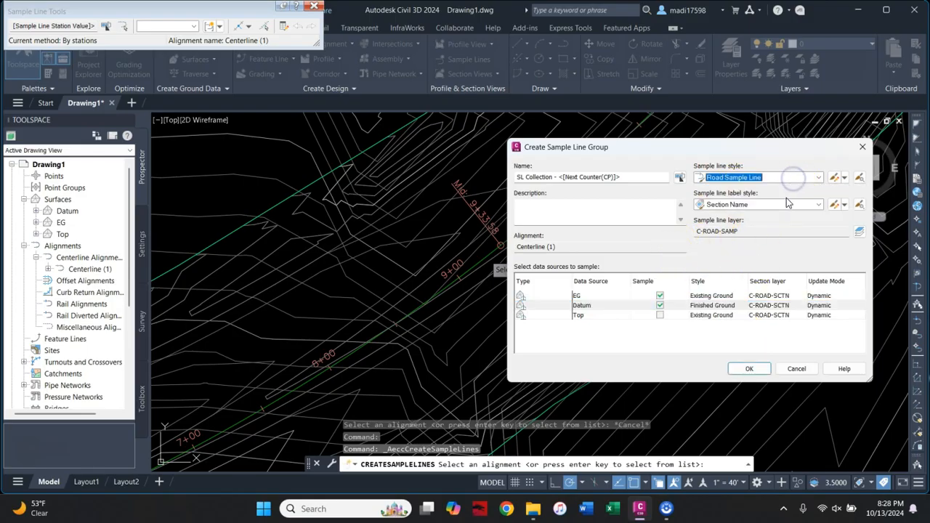
left_click(781, 207)
left_click(781, 209)
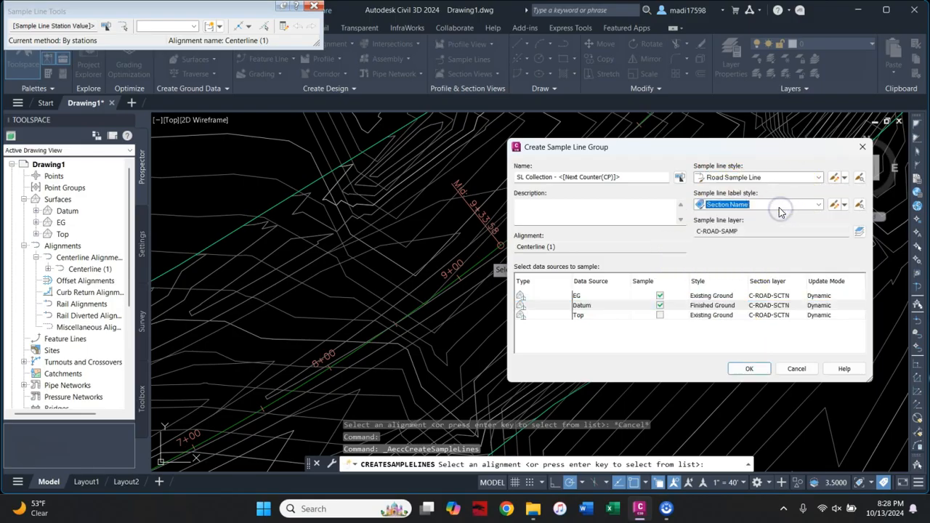
left_click(752, 369)
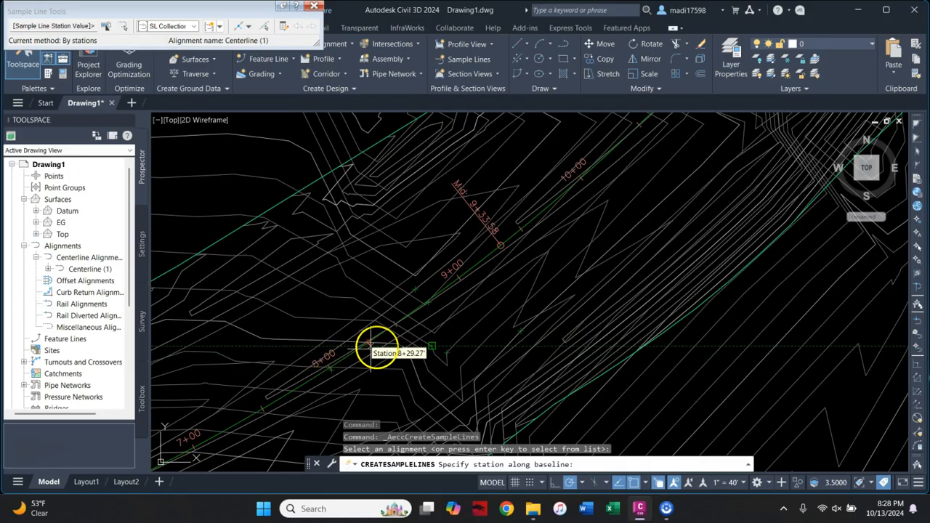
Step: Switch the sample line creation method to a range of stations
left_click(462, 281)
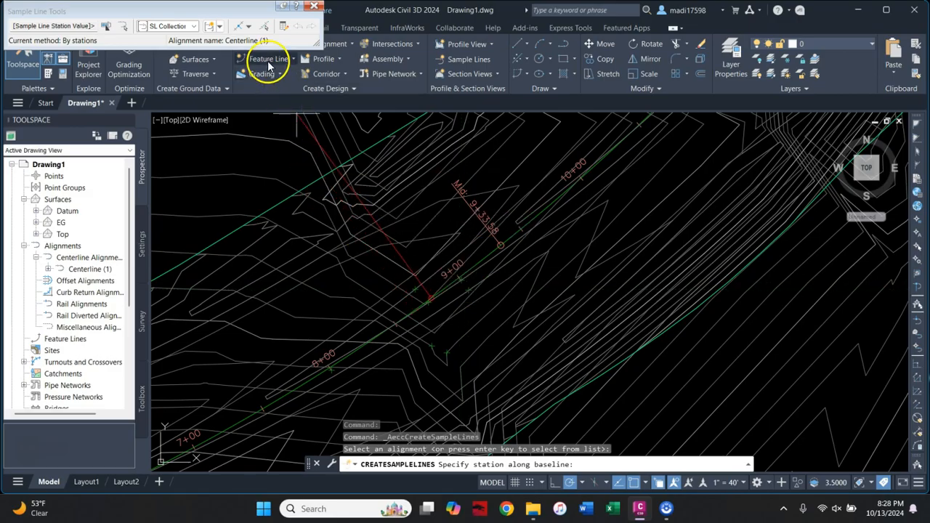
left_click(250, 29)
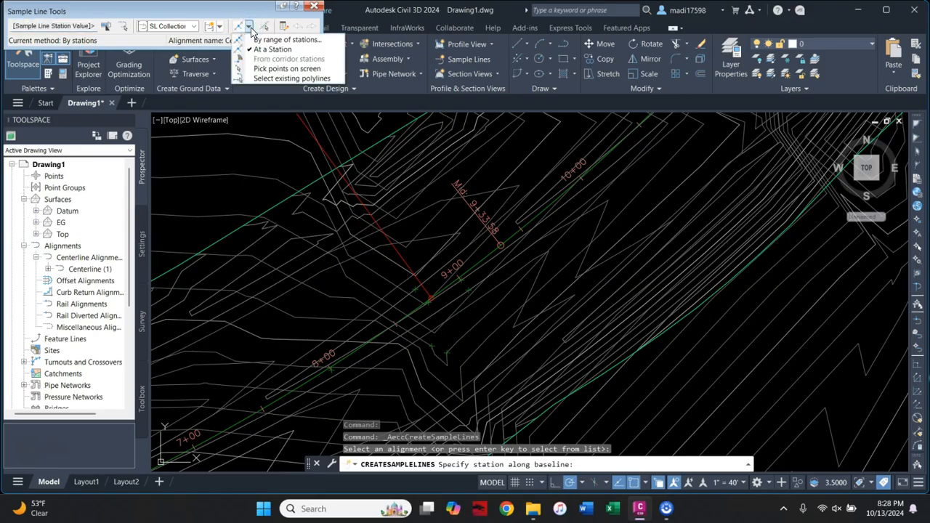
left_click(259, 40)
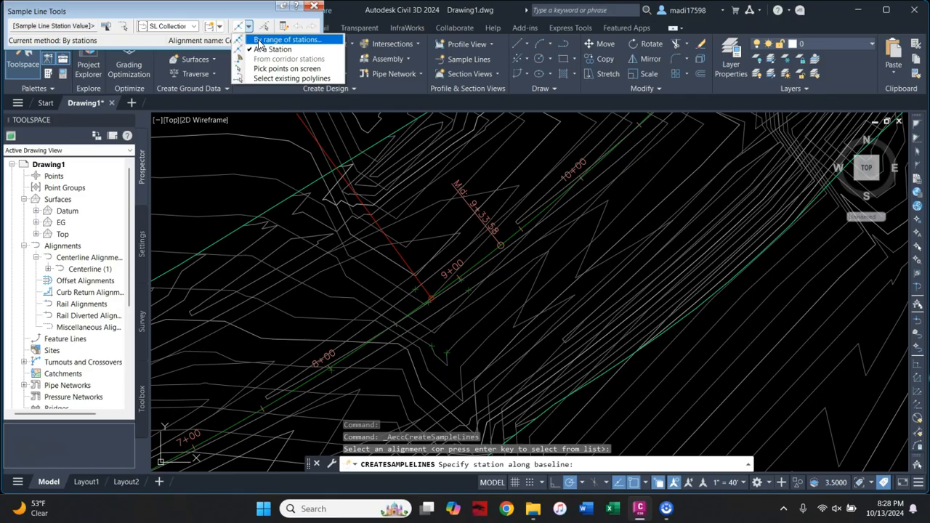
left_click(259, 42)
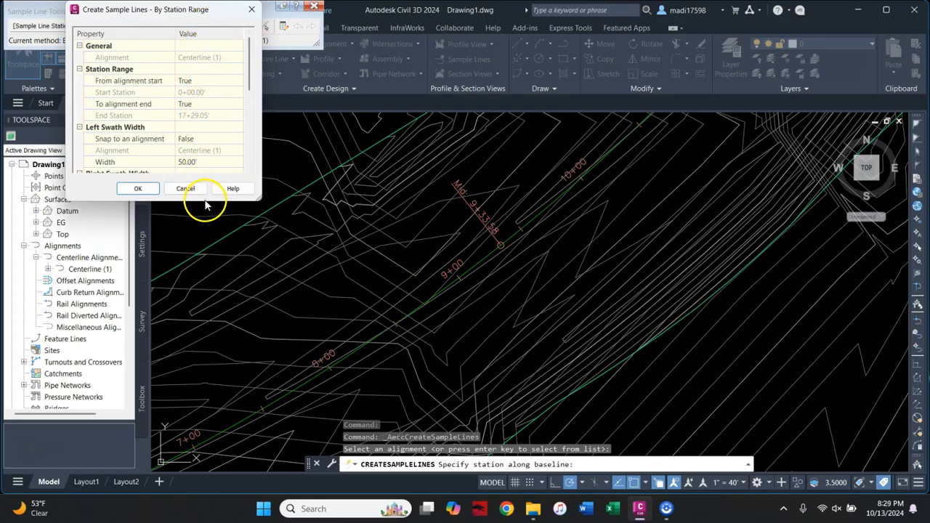
Step: Create sample lines over the full alignment with 200' sampling increments along tangents, curves and spirals, and end the command
scroll(230, 108, "down", 3)
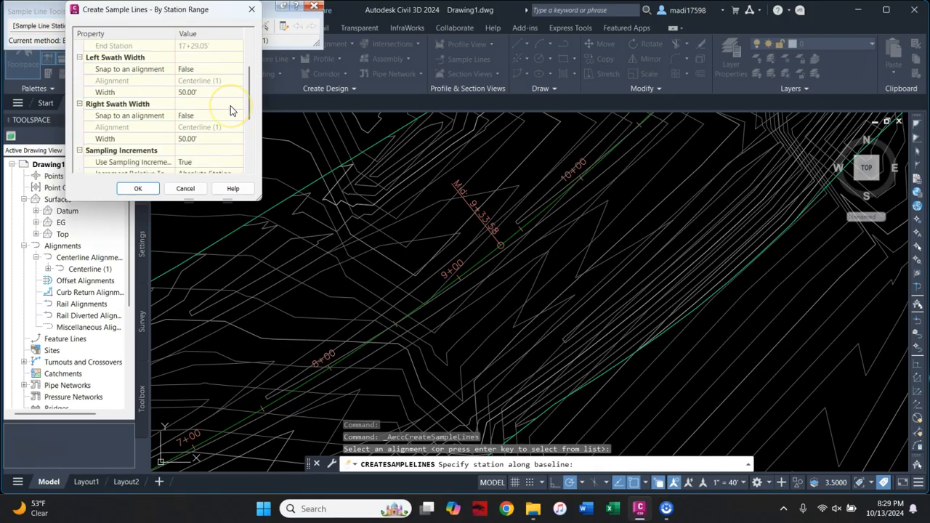
scroll(228, 105, "down", 3)
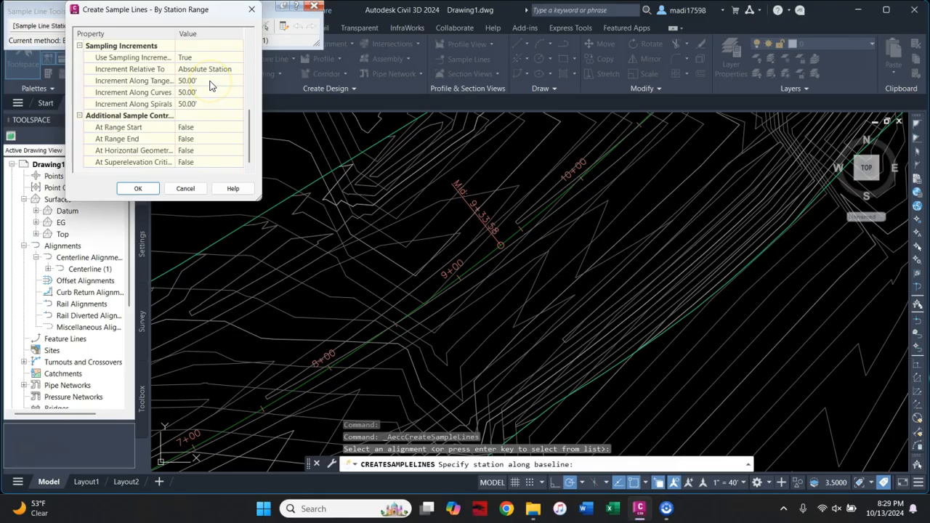
left_click(209, 81)
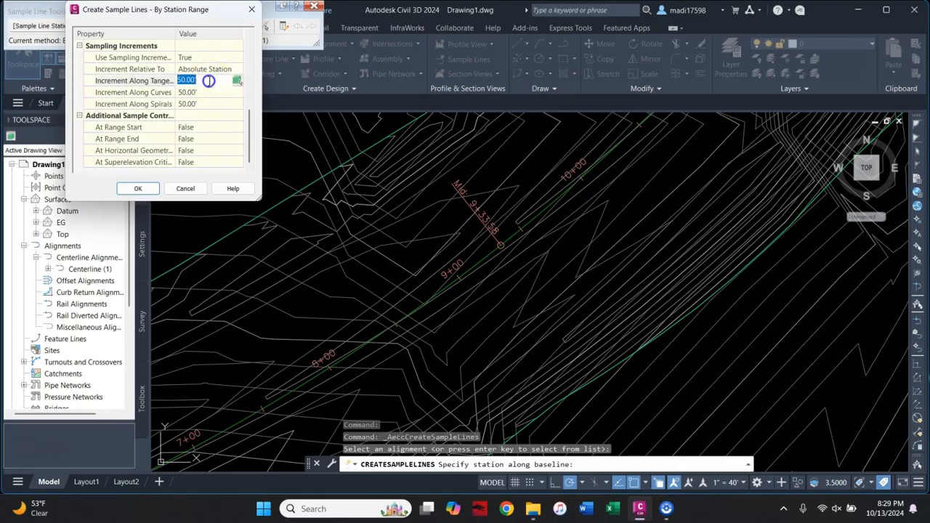
type("200")
left_click(206, 93)
type("200")
left_click(201, 104)
type("2")
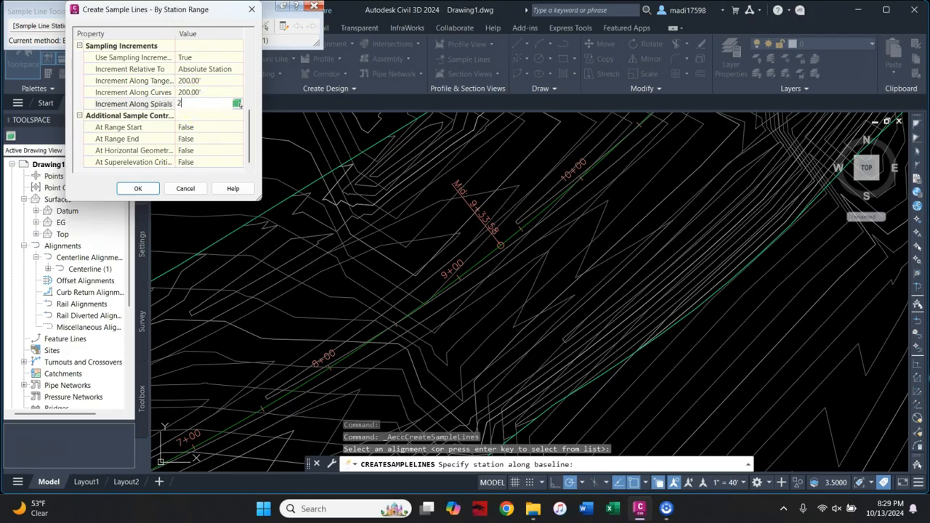
left_click(139, 189)
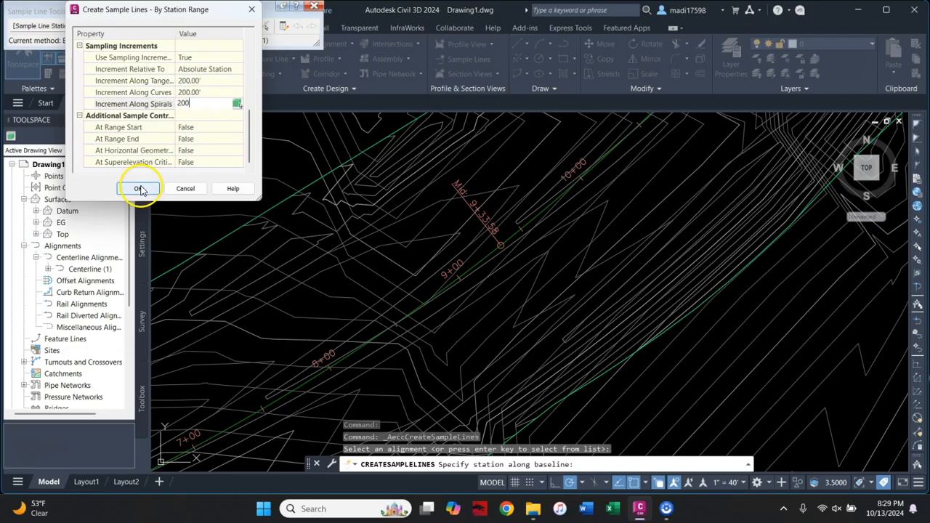
left_click(138, 189)
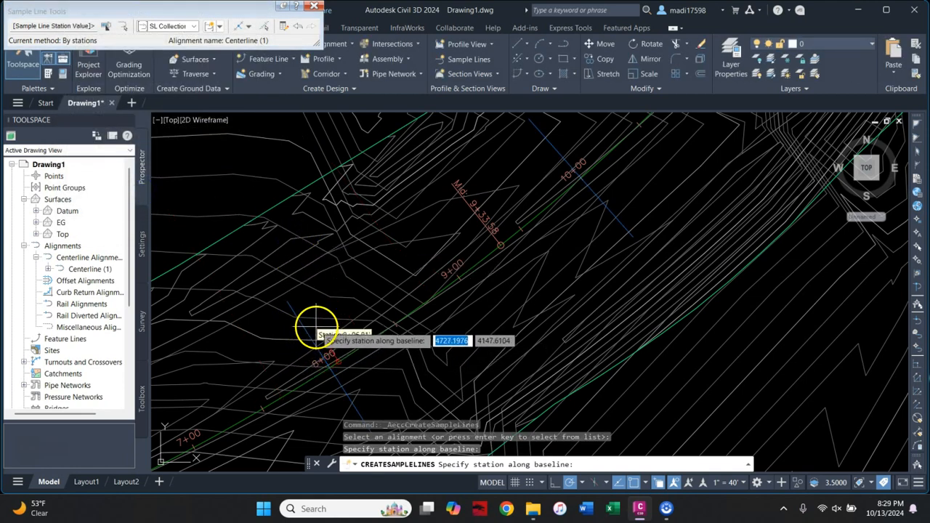
scroll(313, 329, "down", 2)
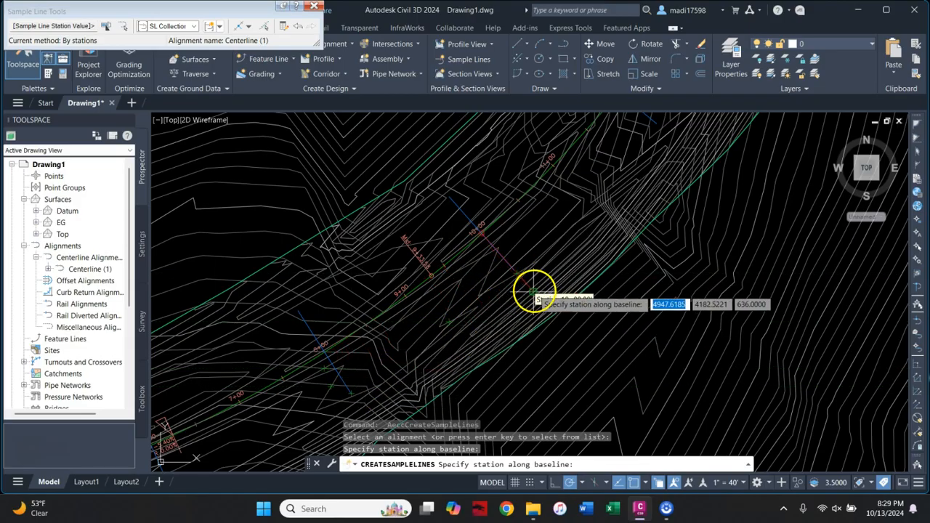
scroll(534, 291, "down", 5)
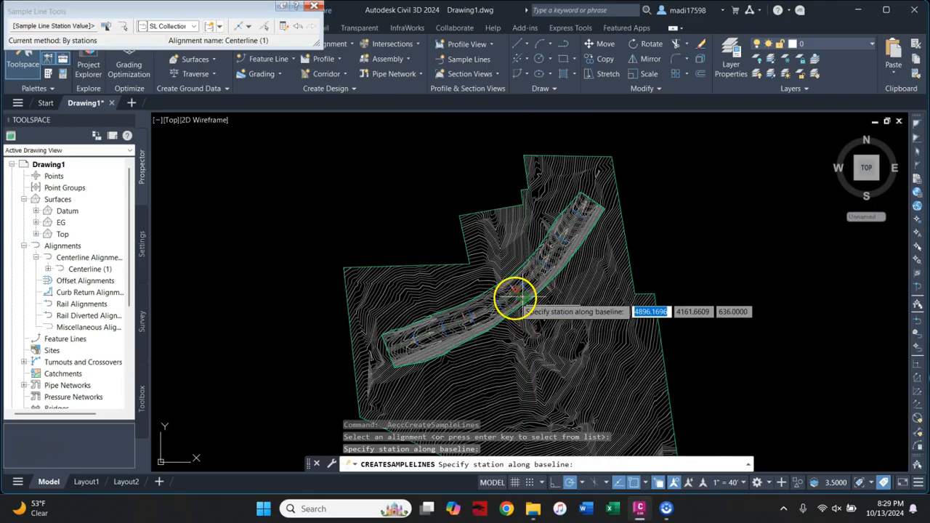
scroll(514, 293, "up", 2)
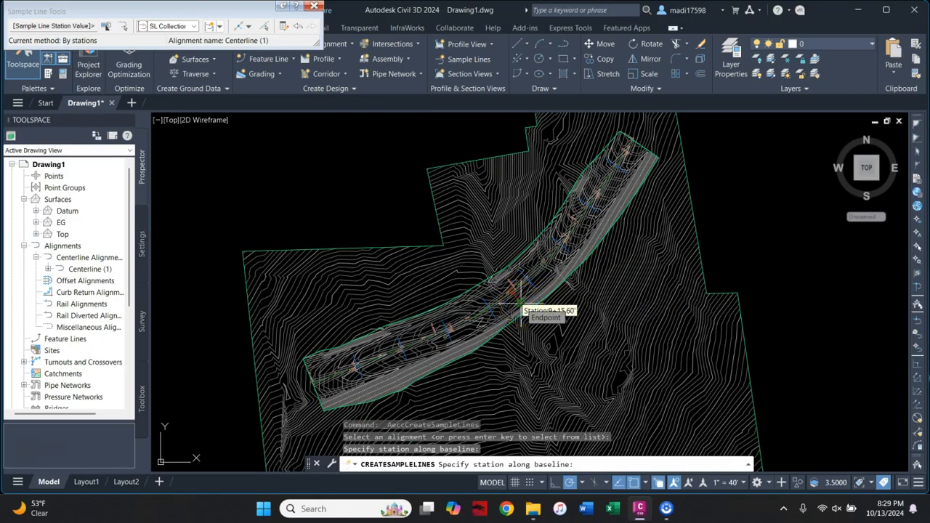
key("Return")
Step: Examine the placement of the new sample lines and their station labels along the centerline
scroll(519, 304, "up", 3)
middle_click_drag(531, 295, 494, 339)
scroll(493, 339, "down", 6)
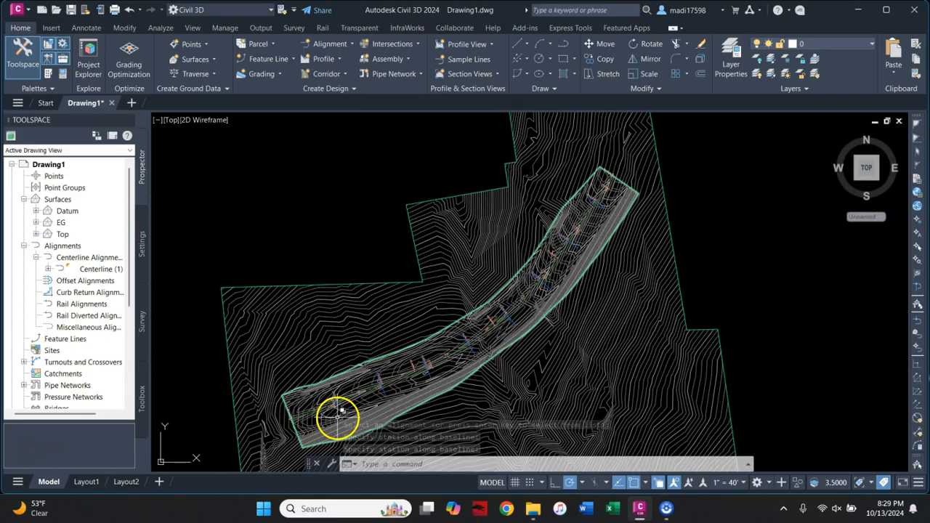
scroll(339, 415, "up", 5)
scroll(340, 415, "down", 5)
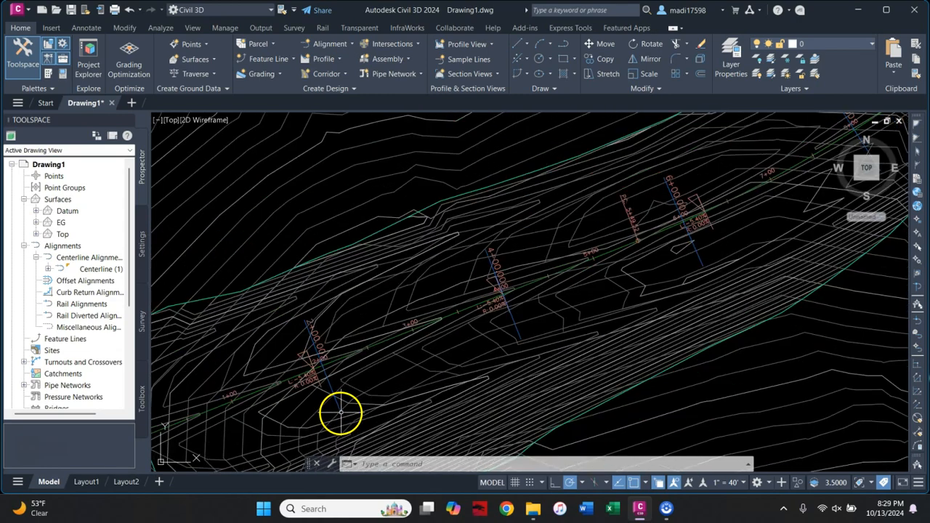
middle_click_drag(422, 388, 378, 340)
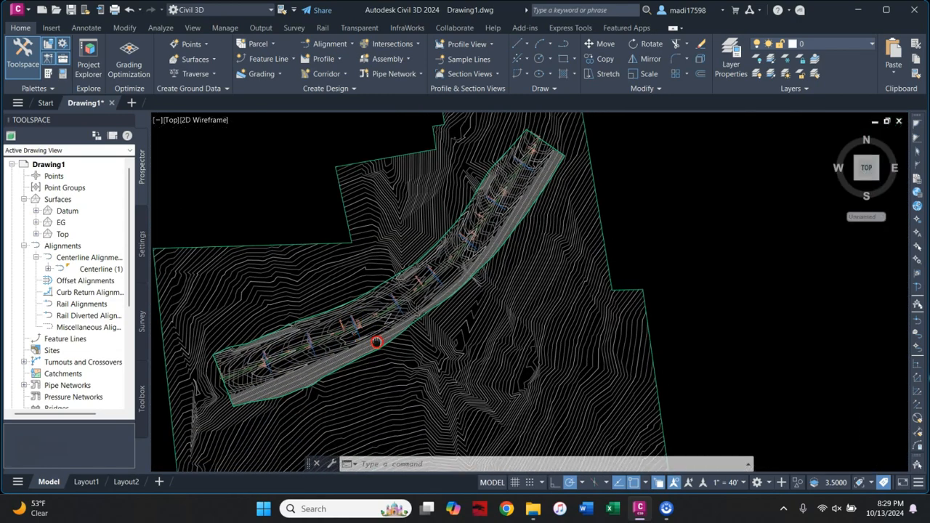
middle_click_drag(488, 152, 457, 201)
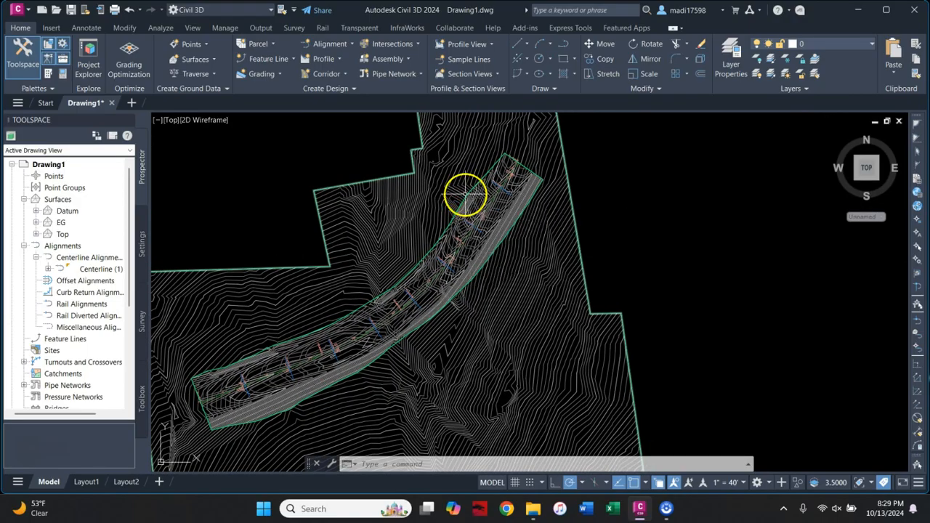
Step: Start creating multiple section views for Centerline (1) and SL Collection - 2 with the automatic station range and Road Section style
left_click(497, 75)
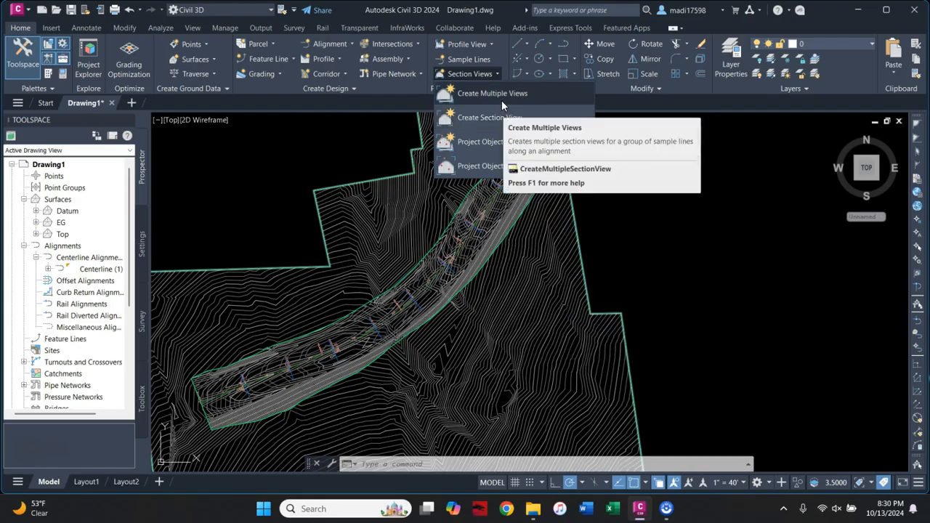
left_click(502, 97)
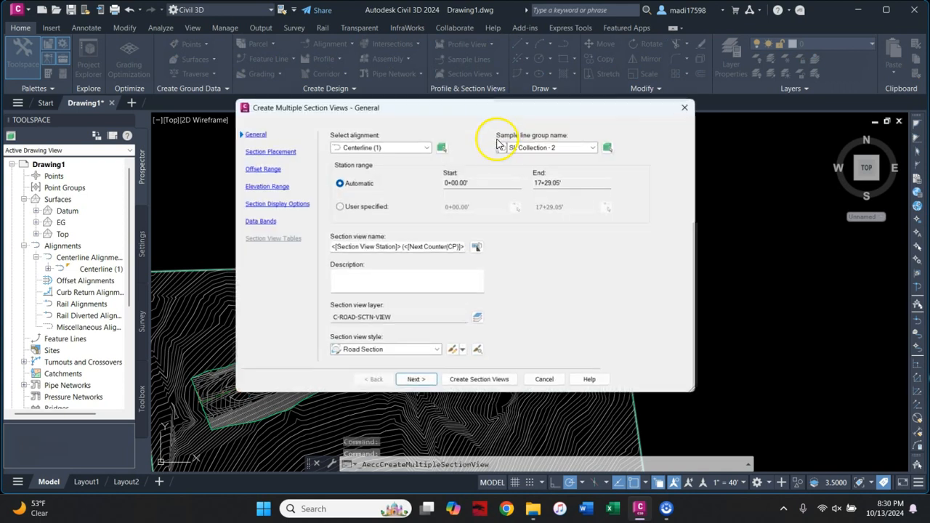
left_click(426, 149)
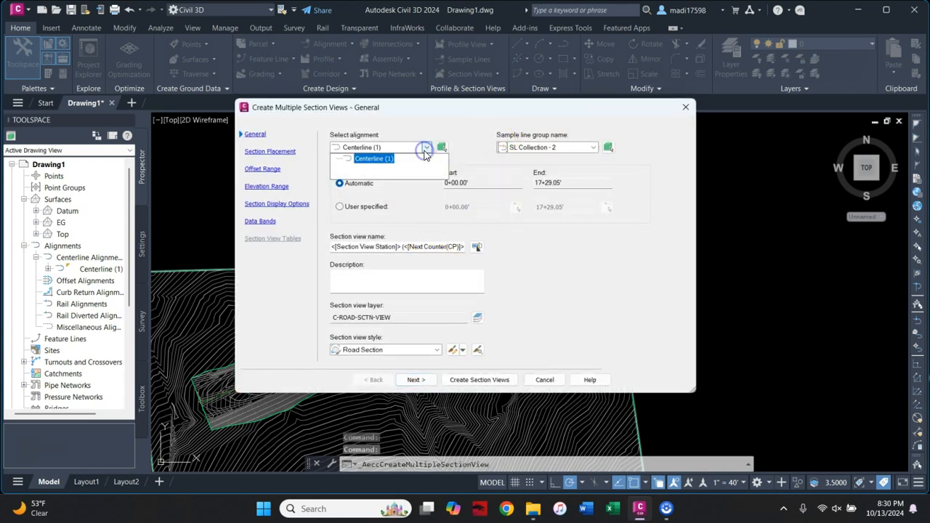
left_click(426, 148)
left_click(593, 148)
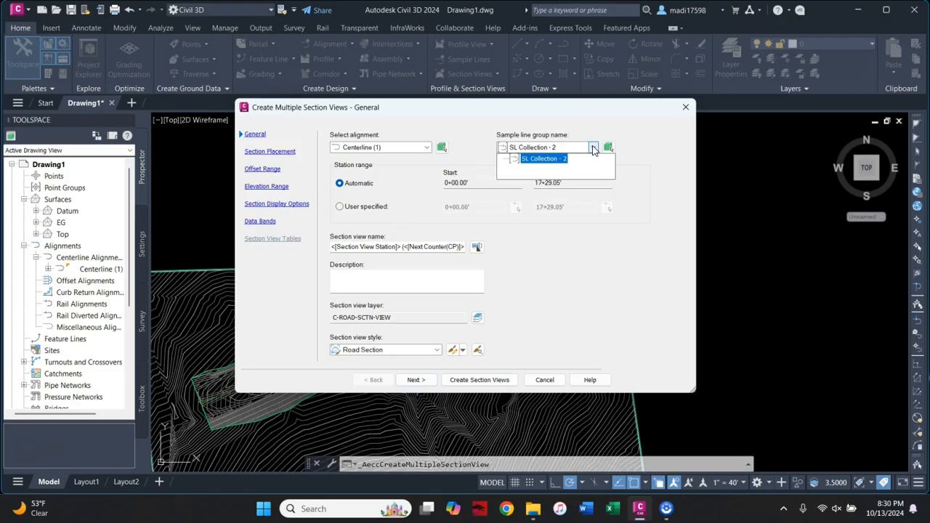
left_click(593, 148)
left_click(342, 185)
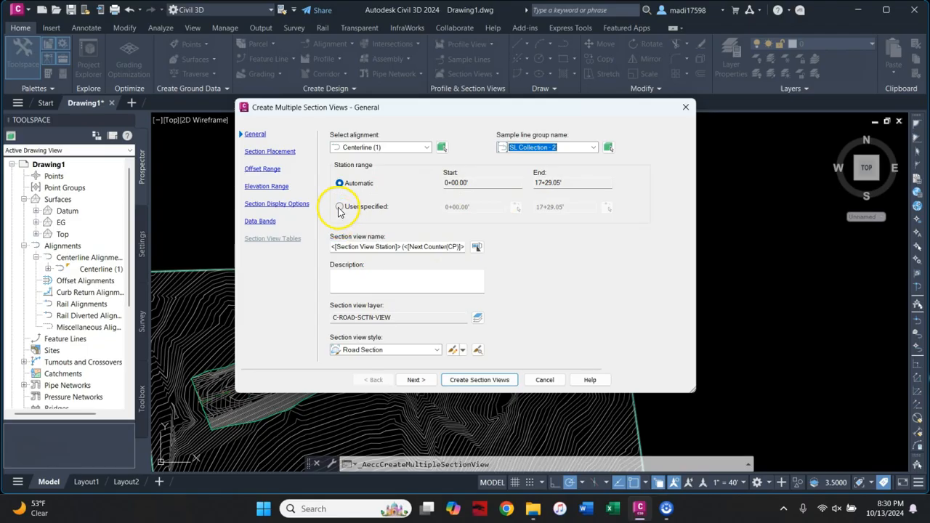
left_click(416, 380)
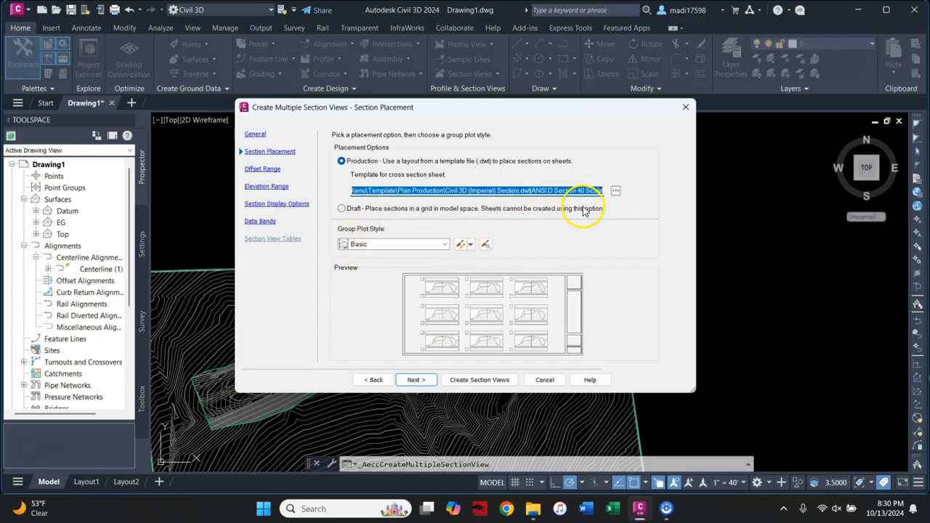
Step: Accept Production placement with the ANSI D Section 40 Scale template and Basic plot style, plus automatic offset and elevation ranges
left_click(419, 382)
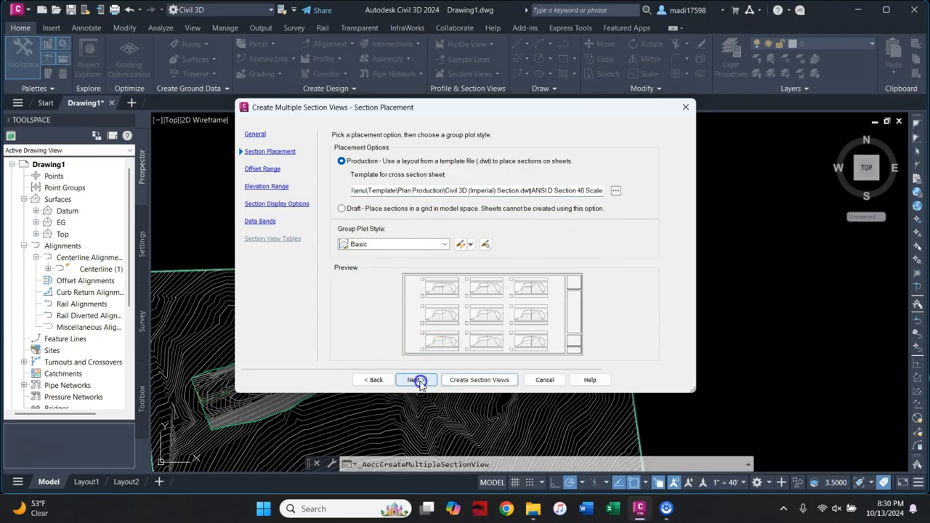
left_click(424, 383)
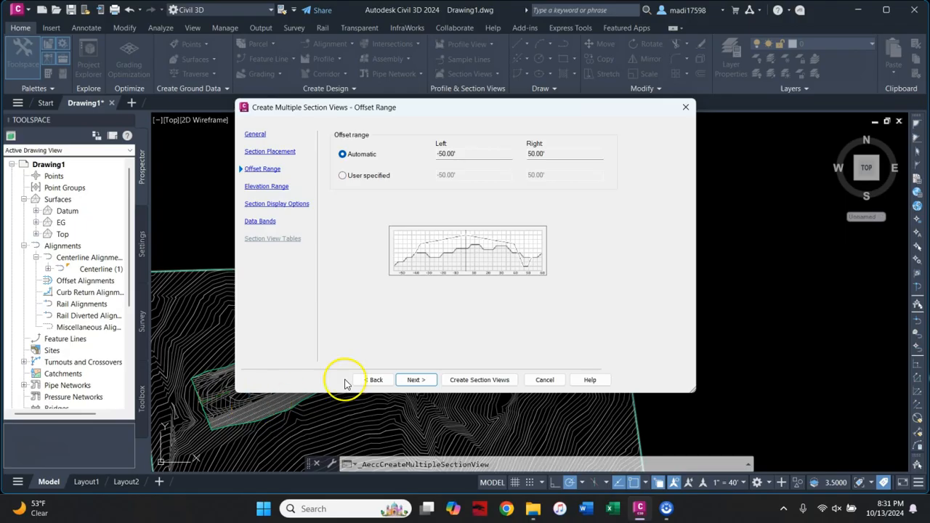
left_click(415, 380)
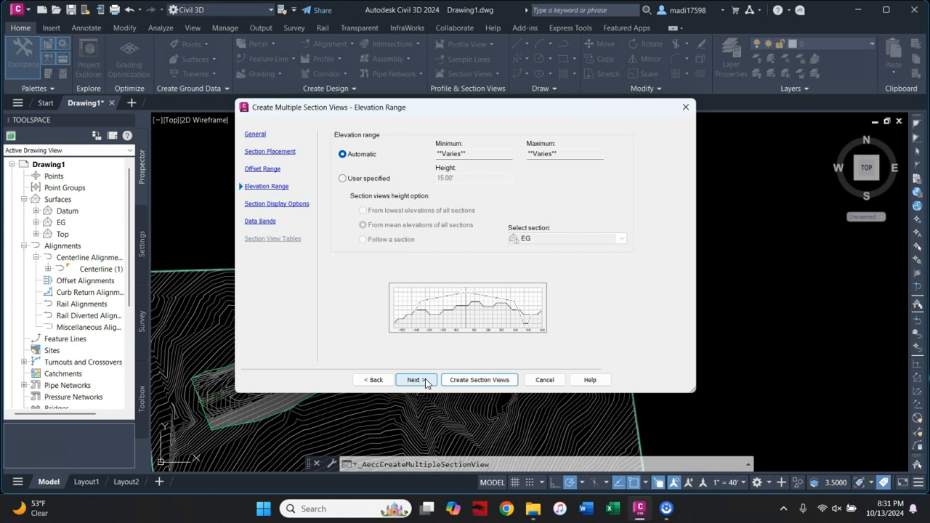
left_click(423, 380)
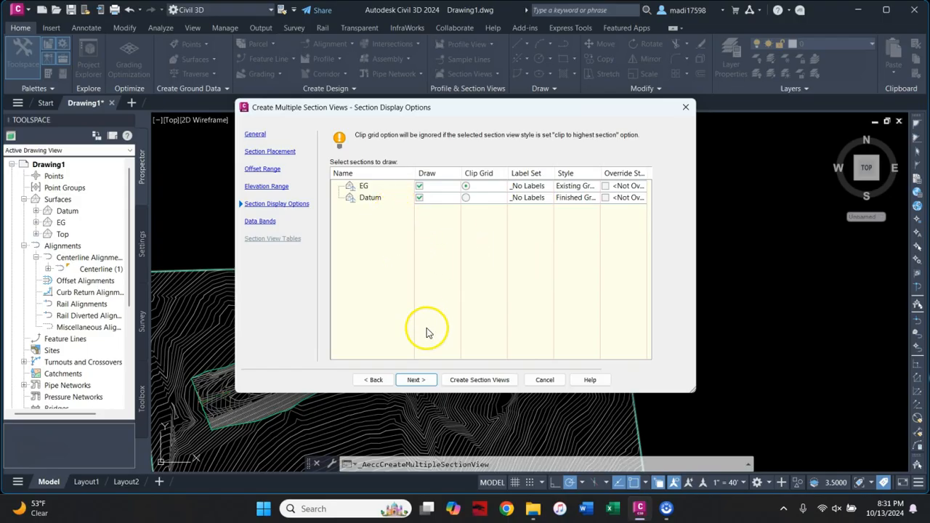
Step: Keep the EG and Datum sections drawn, set the band set to <none>, and place the section views east of the site surface
left_click(424, 381)
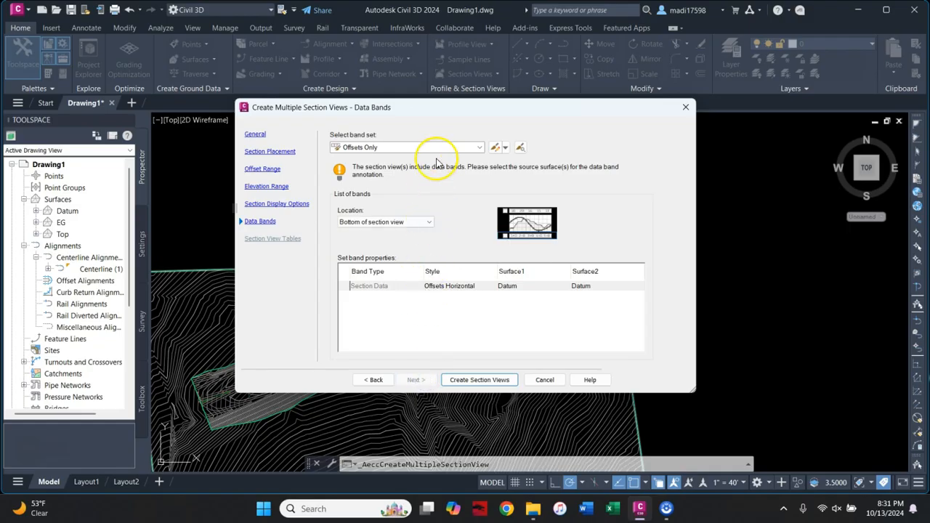
left_click(440, 149)
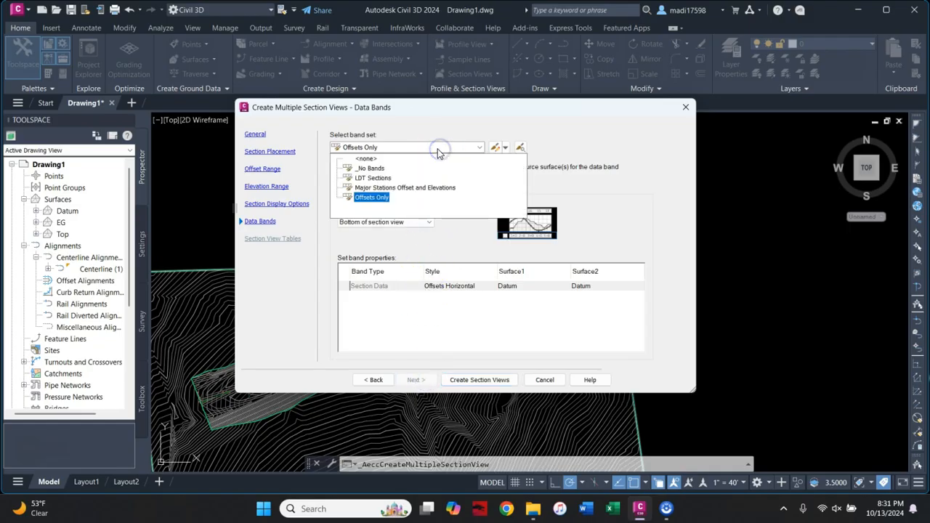
left_click(367, 160)
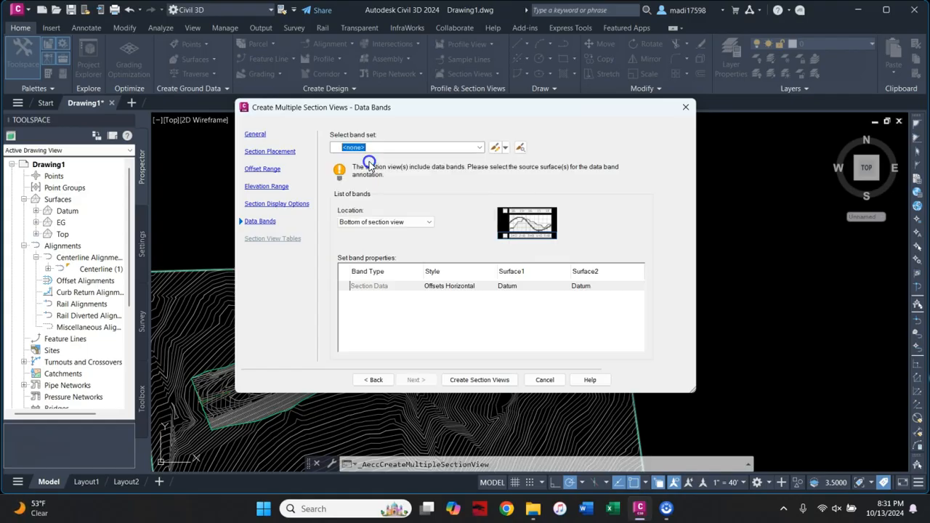
left_click(480, 380)
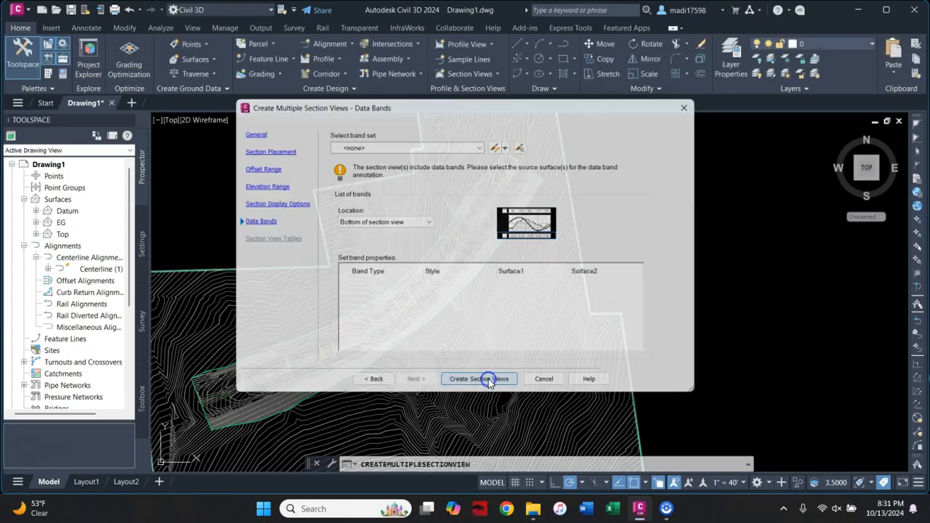
scroll(608, 315, "down", 3)
scroll(483, 308, "down", 2)
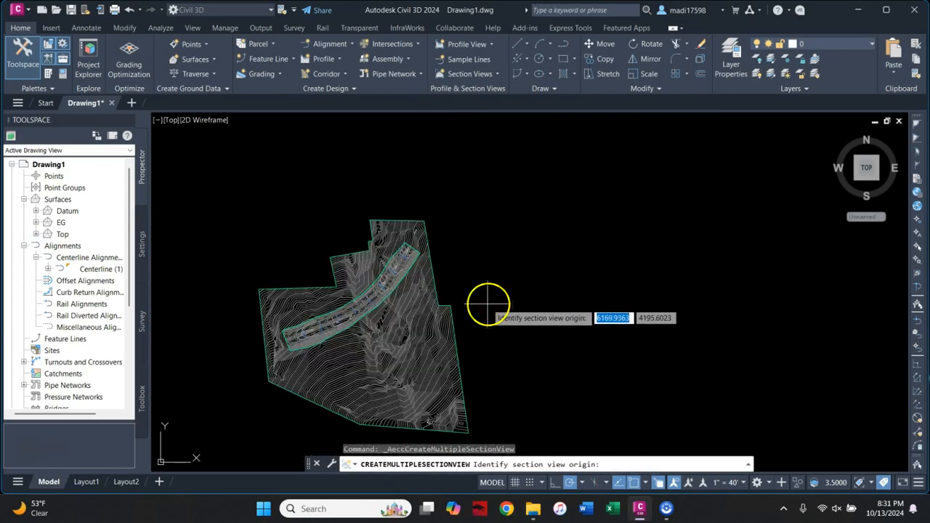
left_click(626, 292)
Step: Examine the section view sheet and the Datum and EG lines in the 14+00.00 section view
scroll(650, 284, "up", 5)
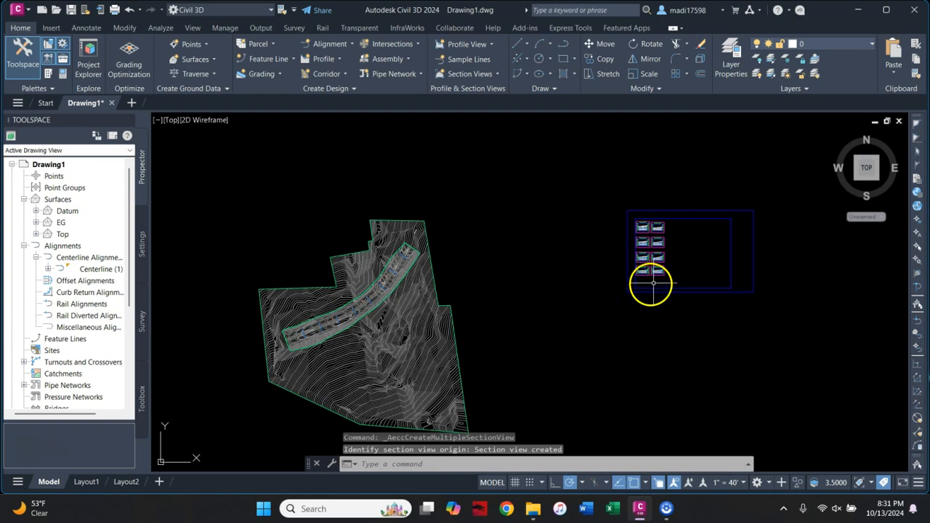
mouse_move(681, 280)
middle_mouse_down()
mouse_move(670, 257)
mouse_move(565, 278)
middle_mouse_up()
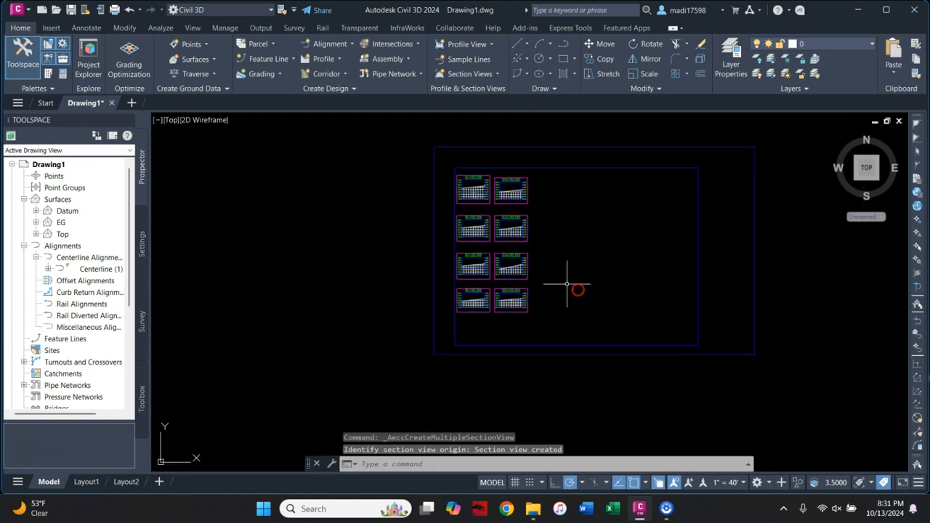
scroll(509, 270, "up", 2)
scroll(544, 272, "down", 2)
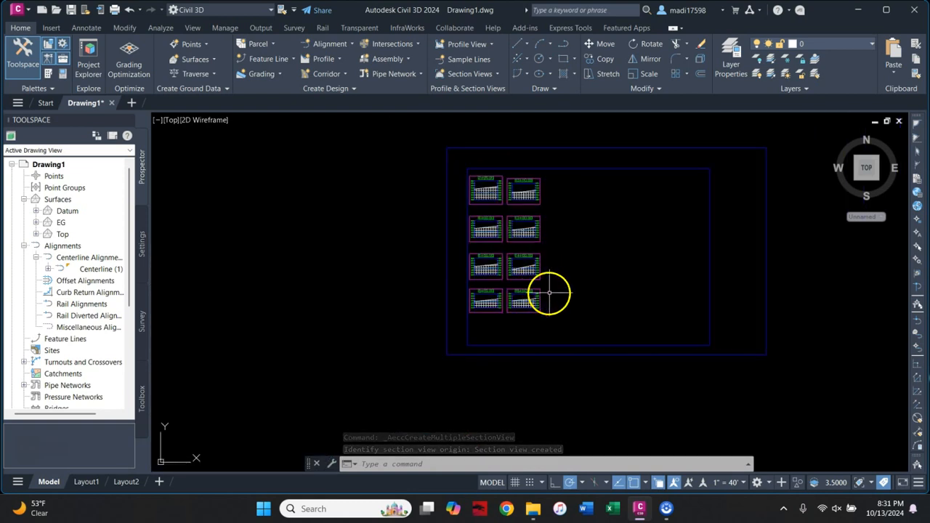
scroll(516, 270, "up", 5)
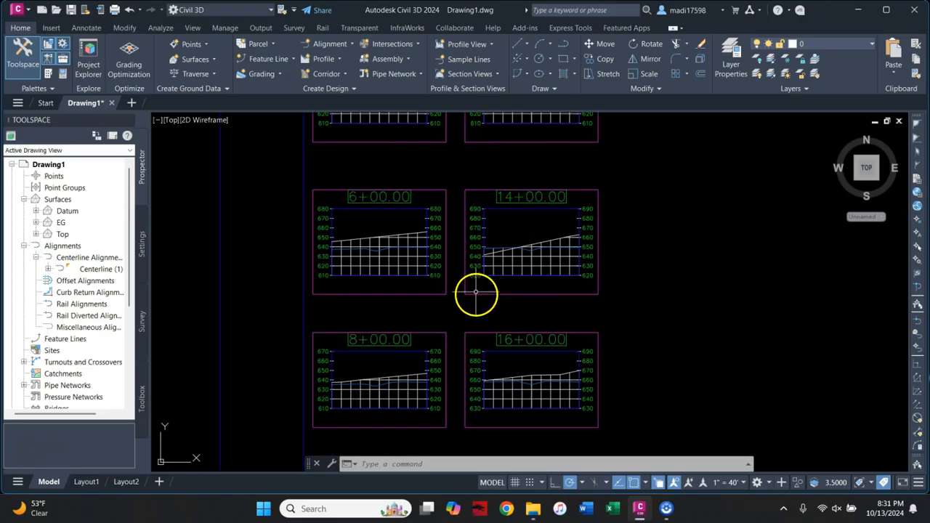
scroll(523, 261, "up", 5)
scroll(527, 240, "up", 2)
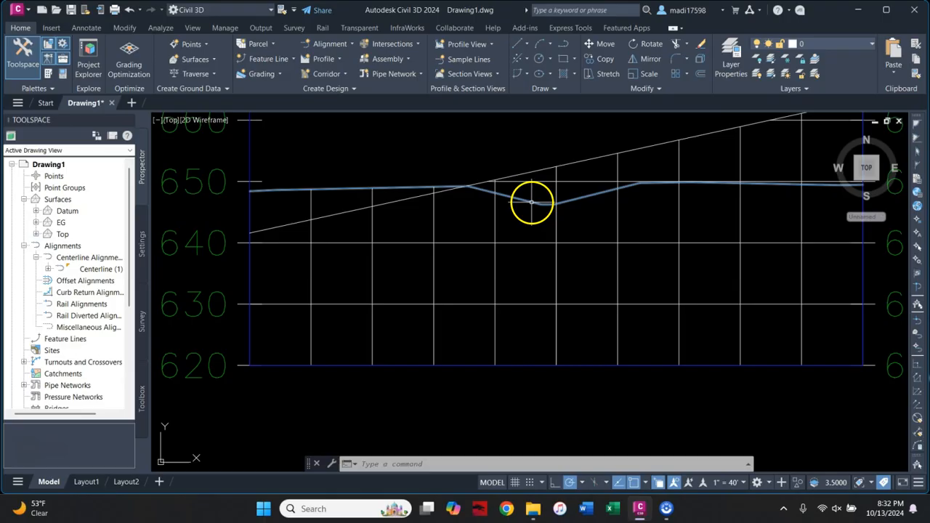
mouse_move(532, 201)
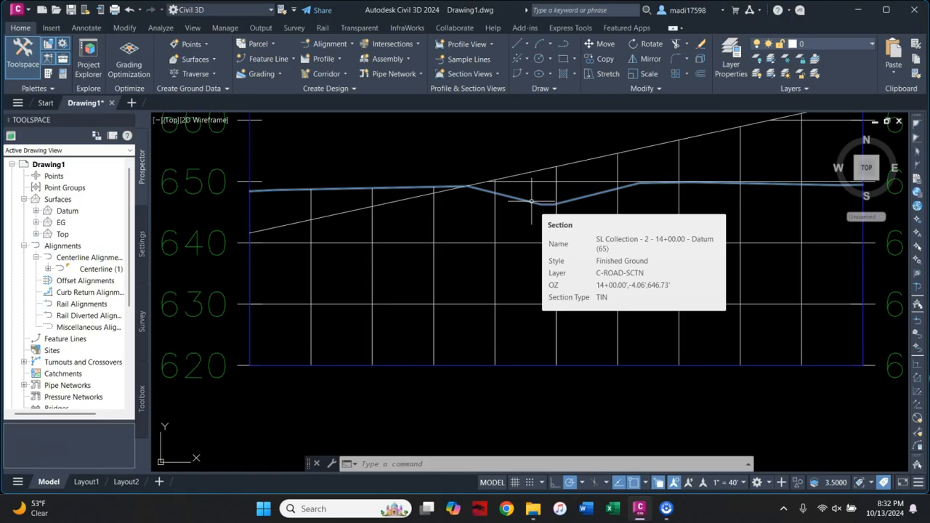
left_click(535, 170)
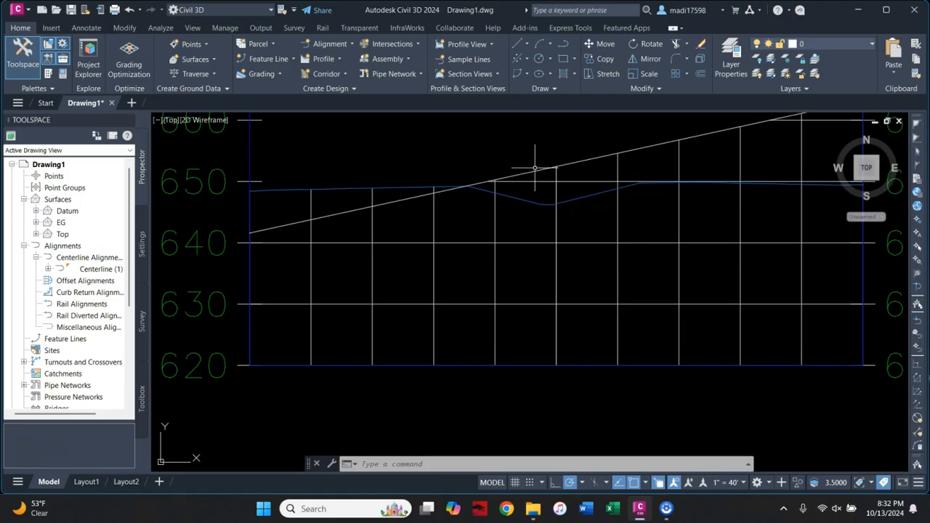
scroll(534, 174, "down", 5)
scroll(534, 174, "down", 3)
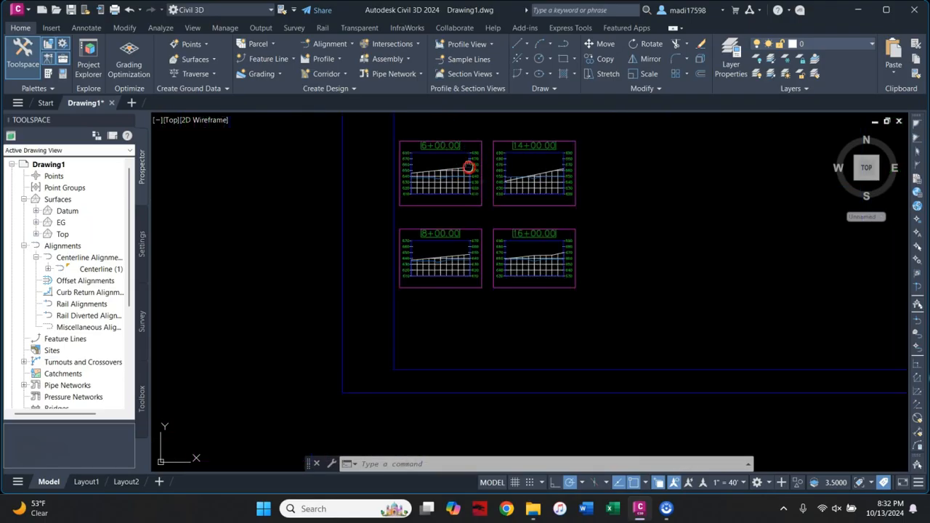
Step: From the 4+00.00 section view, add the Top surface to the sampled sources of SL Collection - 2
middle_click_drag(470, 166, 467, 274)
left_click(442, 218)
scroll(440, 193, "up", 5)
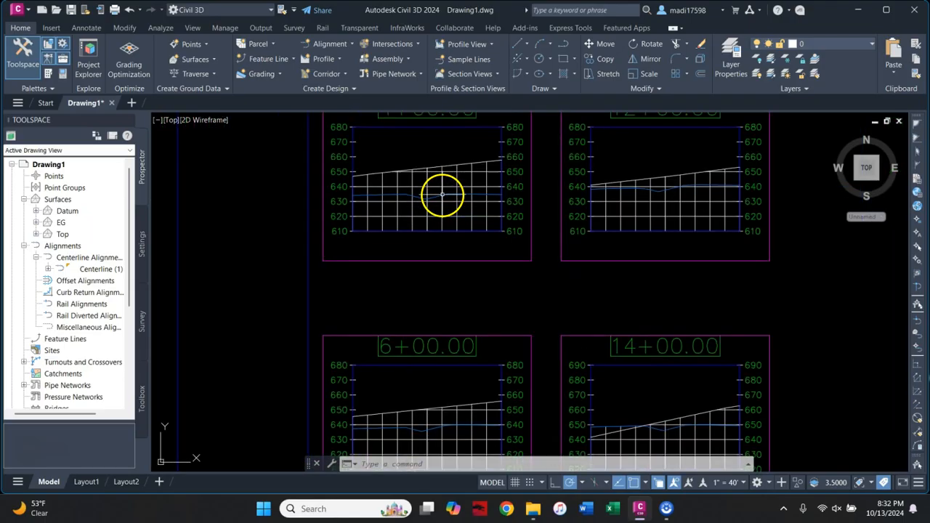
middle_click_drag(440, 191, 438, 218)
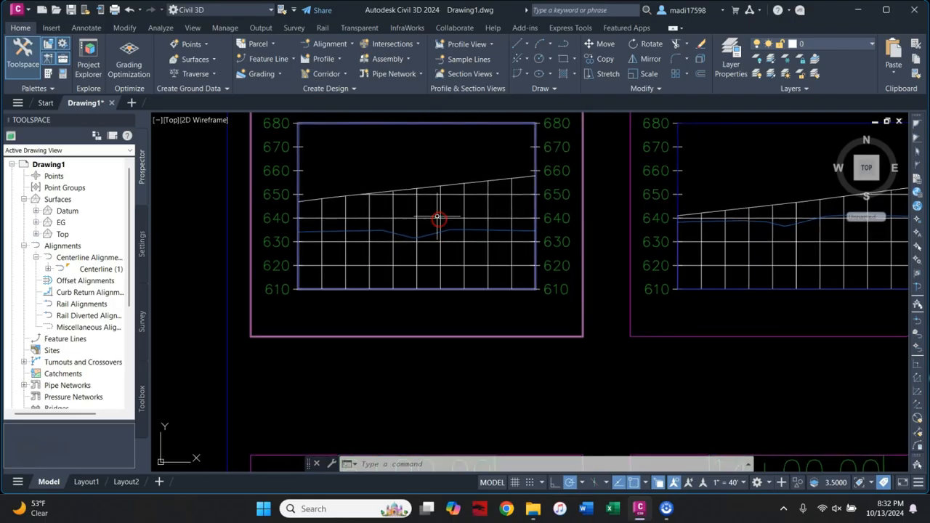
left_click(398, 217)
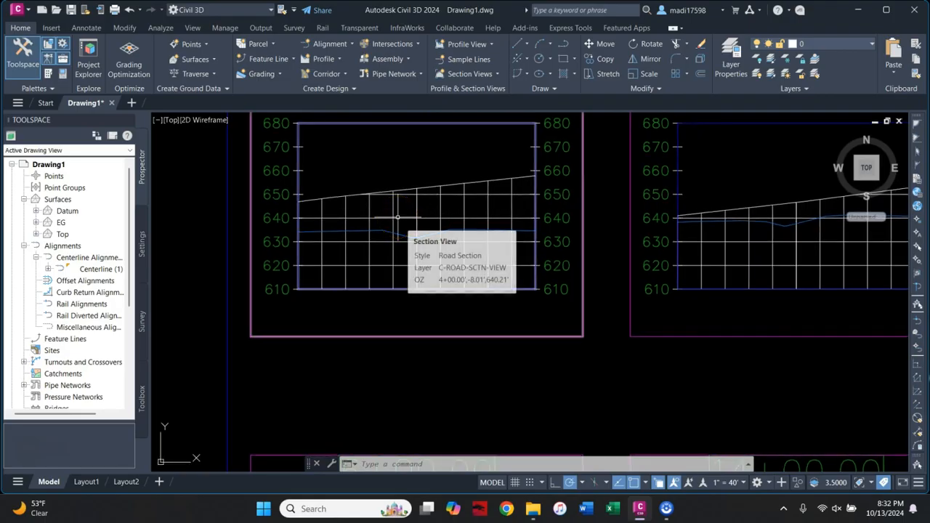
left_click(402, 208)
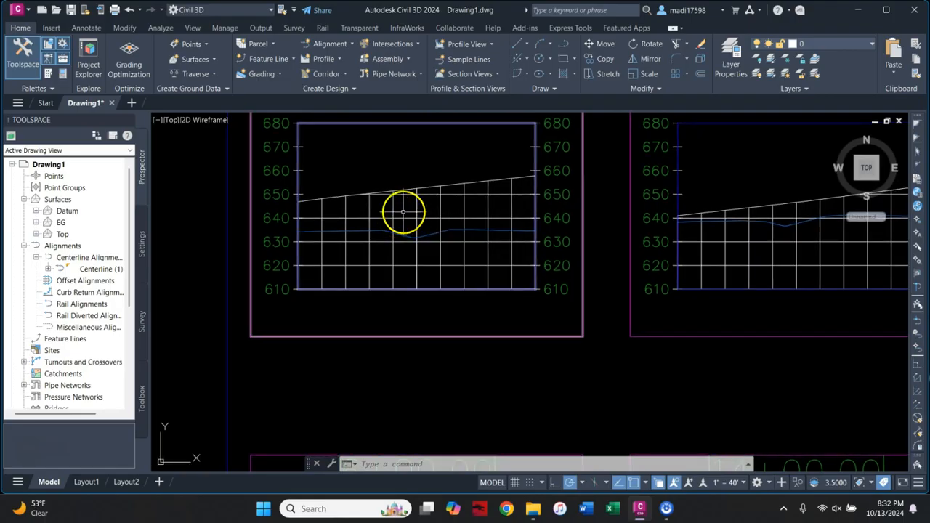
left_click(400, 266)
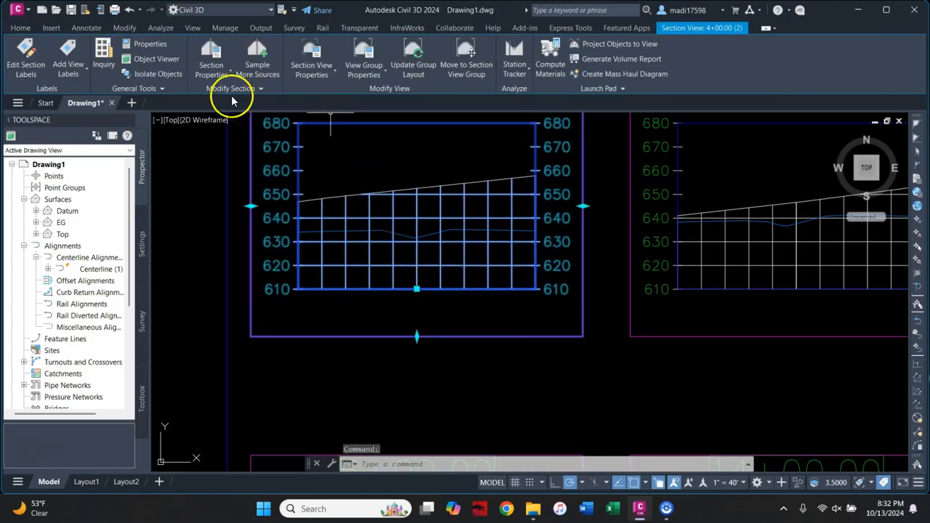
left_click(261, 69)
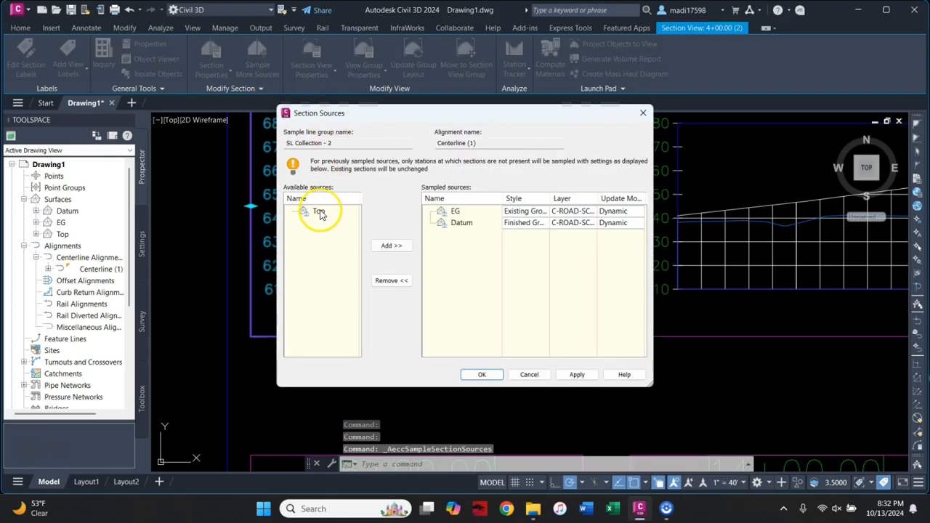
left_click_drag(320, 218, 320, 219)
left_click(387, 246)
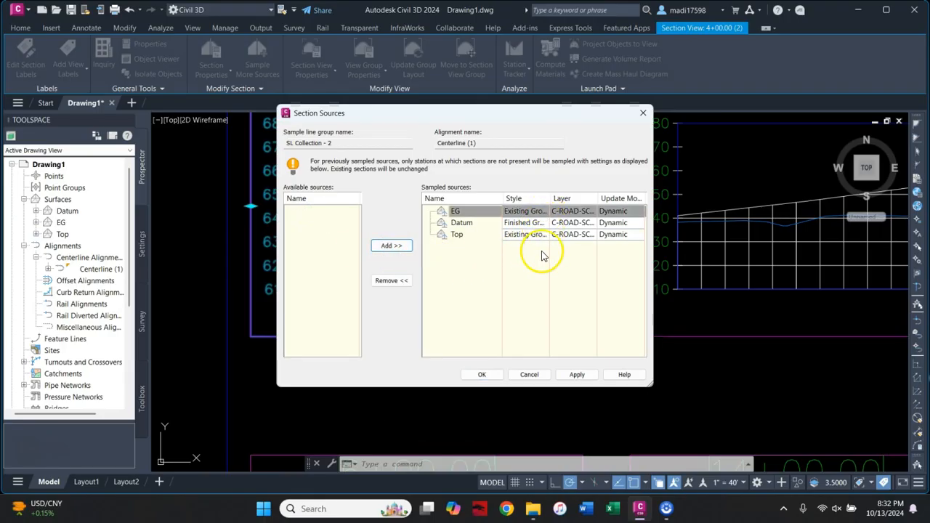
Step: Set the Top source's section style to Finished Ground and apply the section source changes
left_click(541, 234)
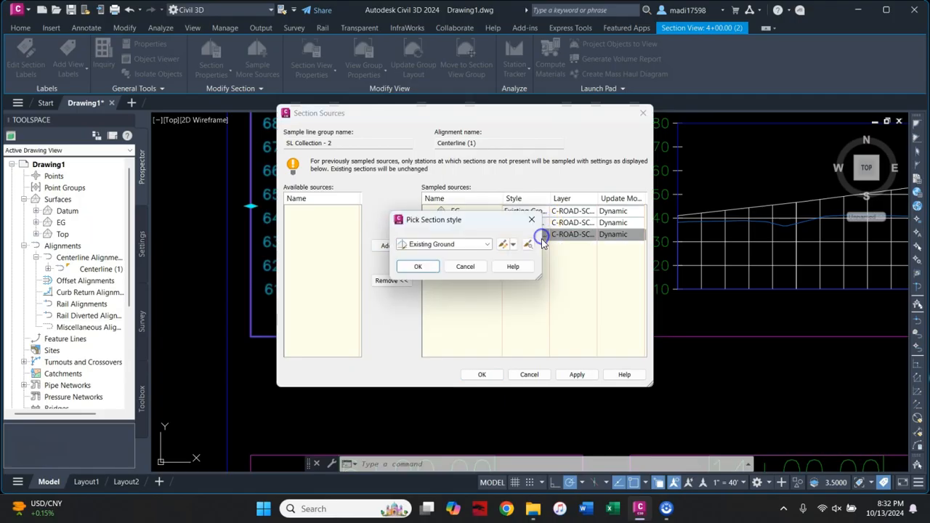
left_click(485, 245)
left_click(444, 266)
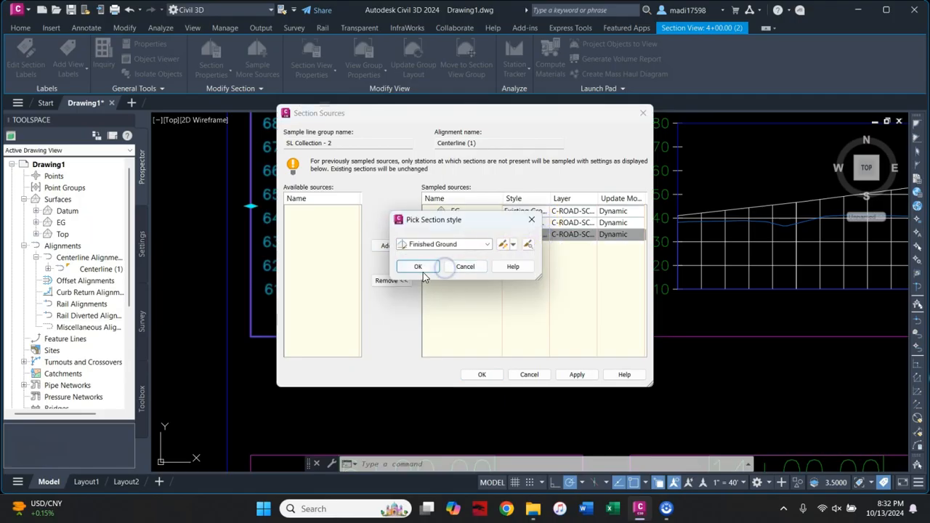
left_click(421, 268)
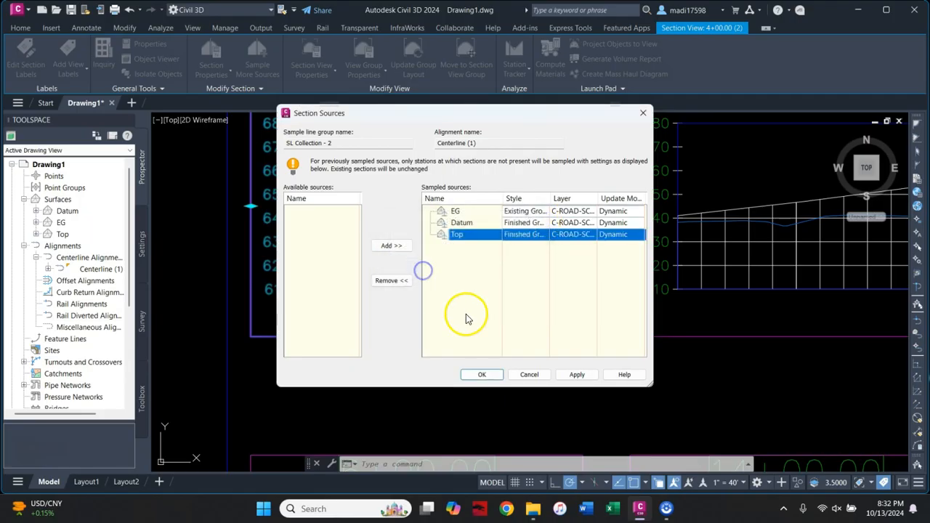
left_click(484, 375)
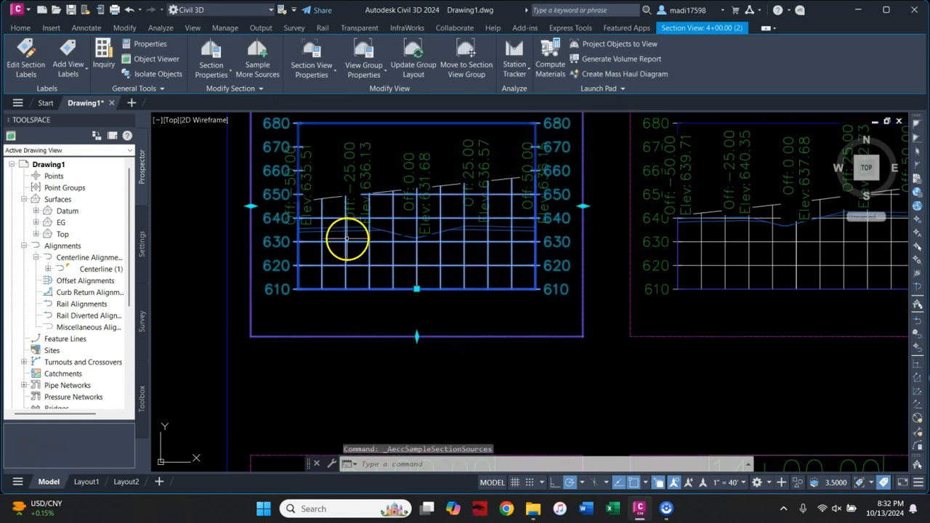
Step: Examine the Top and Datum section lines in the 4+00.00 view and the labels across the other section views
scroll(358, 237, "up", 3)
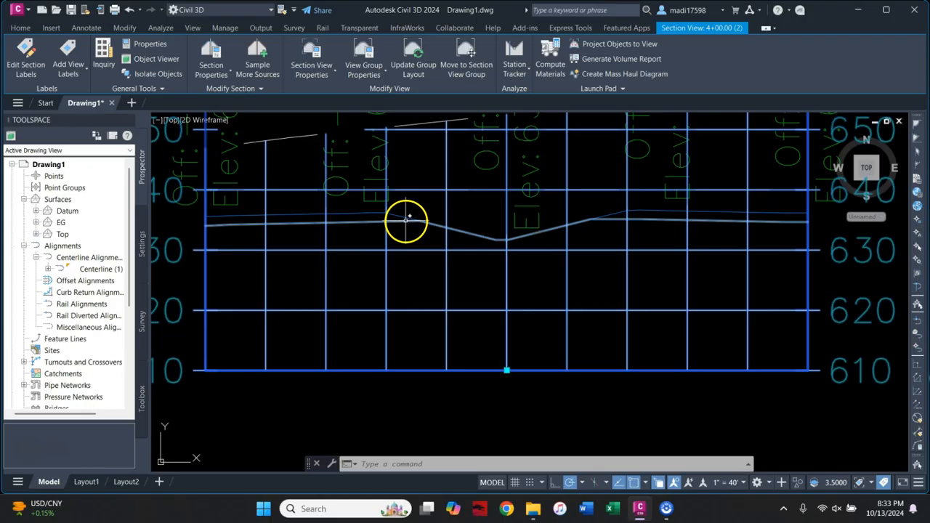
mouse_move(405, 218)
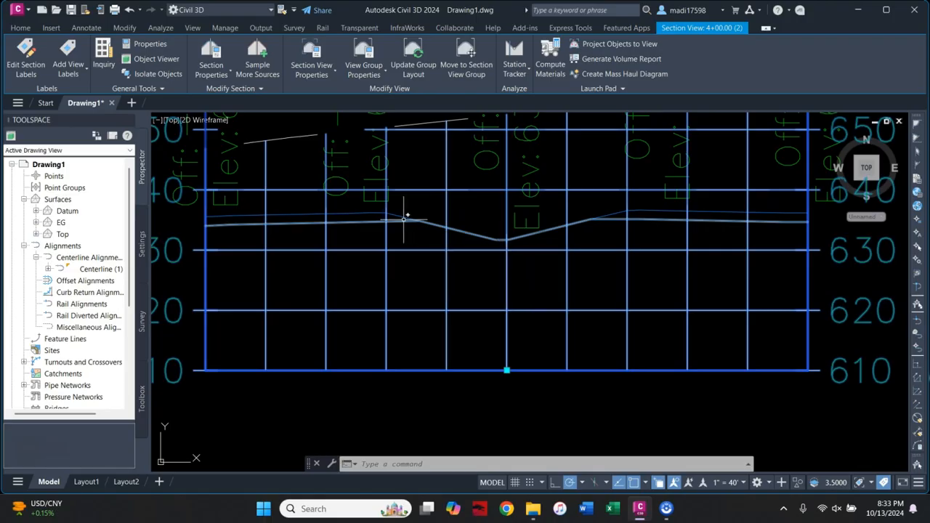
mouse_move(351, 210)
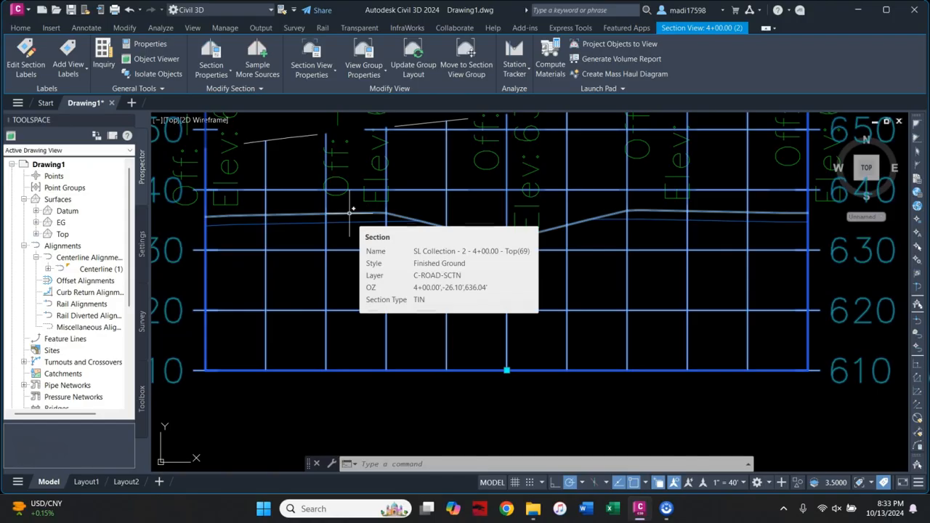
scroll(351, 210, "down", 6)
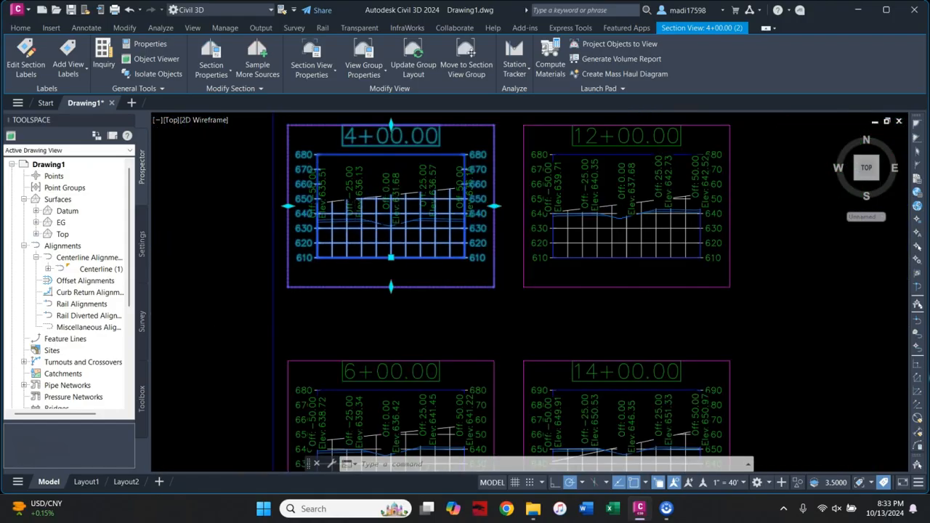
scroll(355, 224, "down", 6)
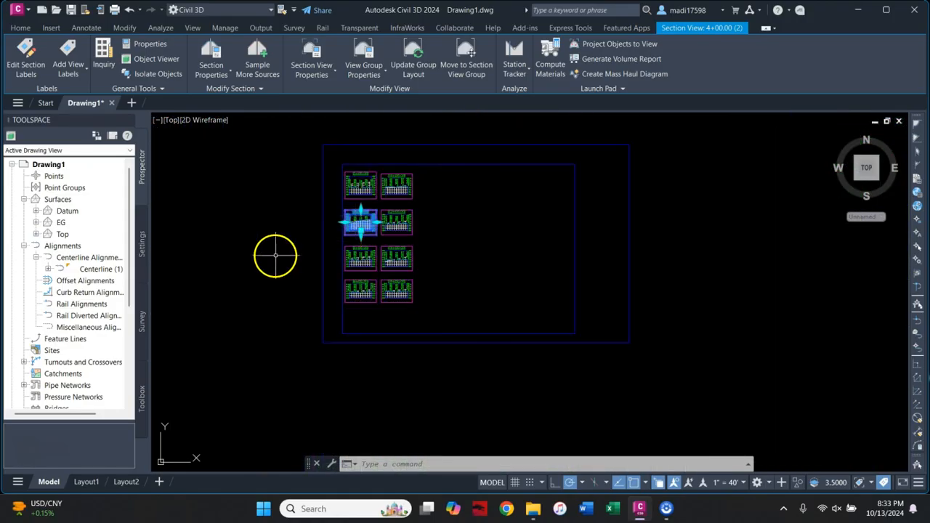
Step: Open the 6+00.00 sample line on the road alignment for editing
middle_click_drag(276, 254, 623, 222)
mouse_move(214, 321)
middle_mouse_down()
mouse_move(399, 259)
mouse_move(347, 318)
middle_mouse_up()
scroll(396, 251, "up", 4)
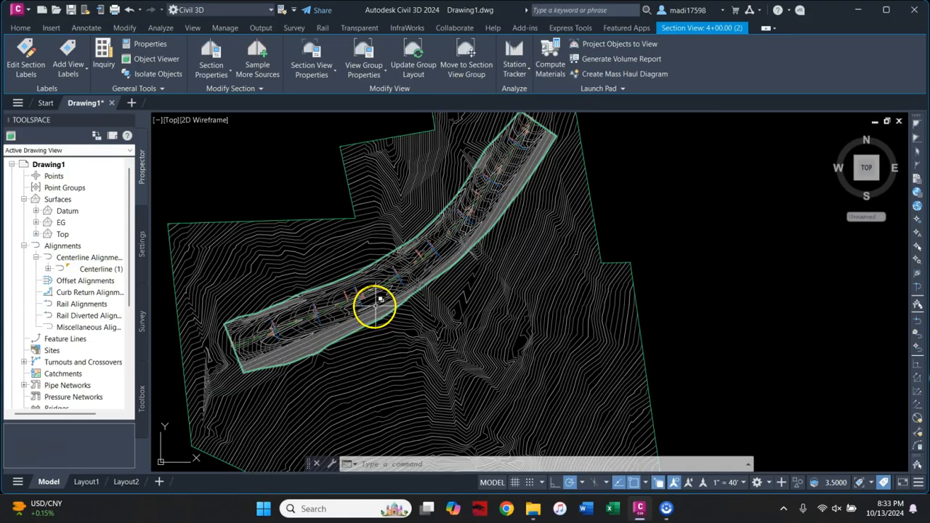
scroll(353, 306, "up", 5)
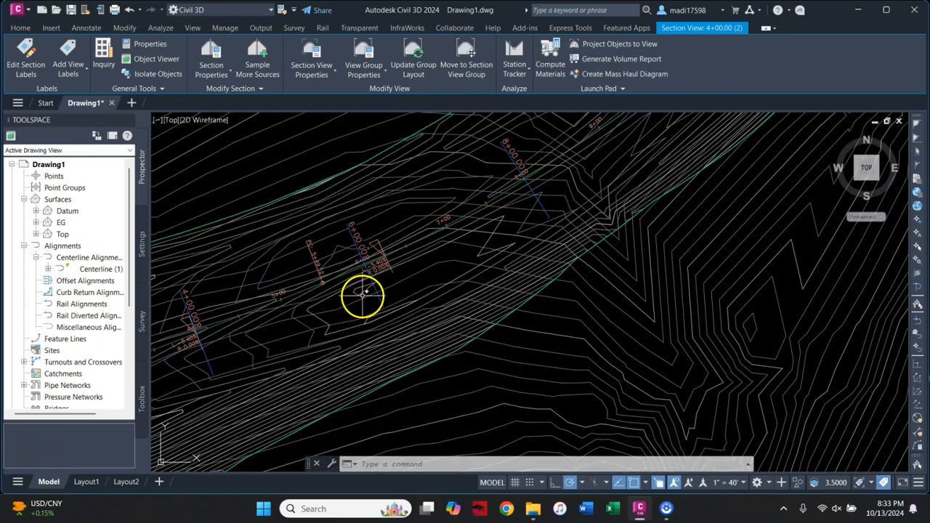
scroll(363, 293, "up", 2)
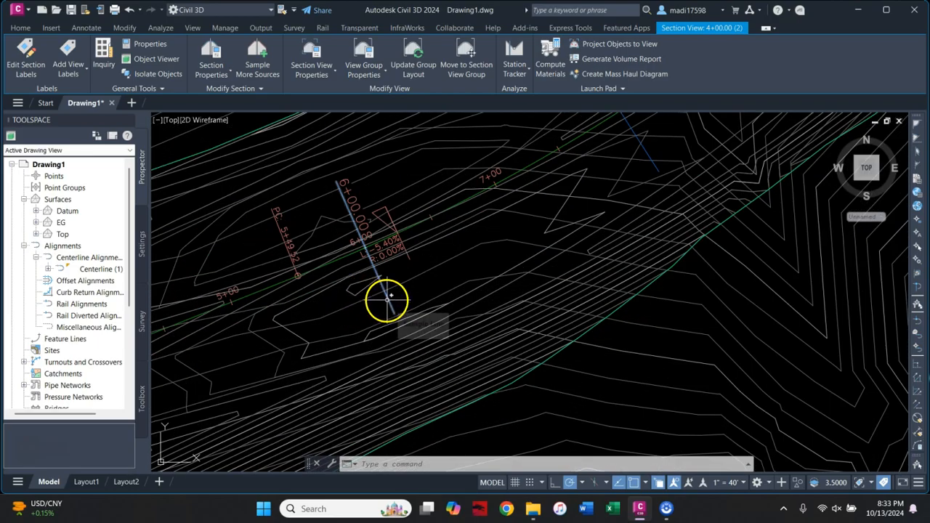
left_click(389, 299)
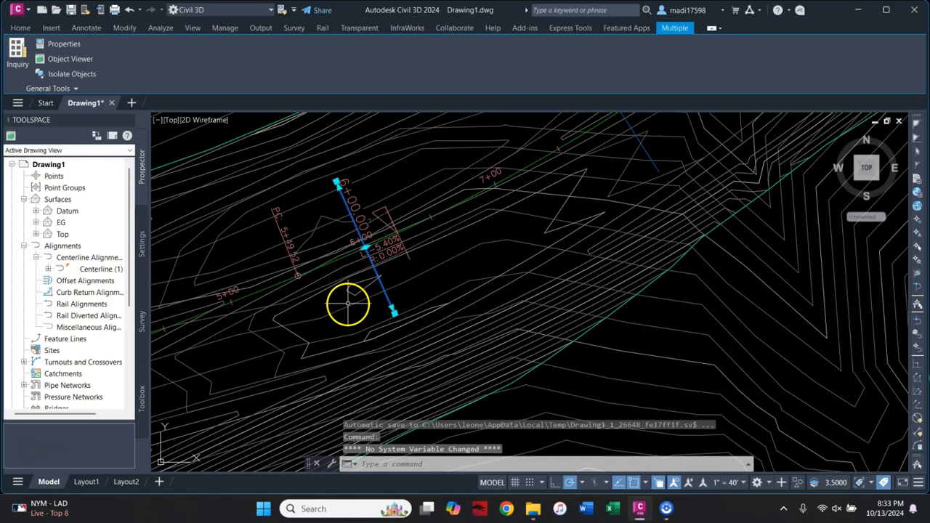
key("Escape")
key("Escape")
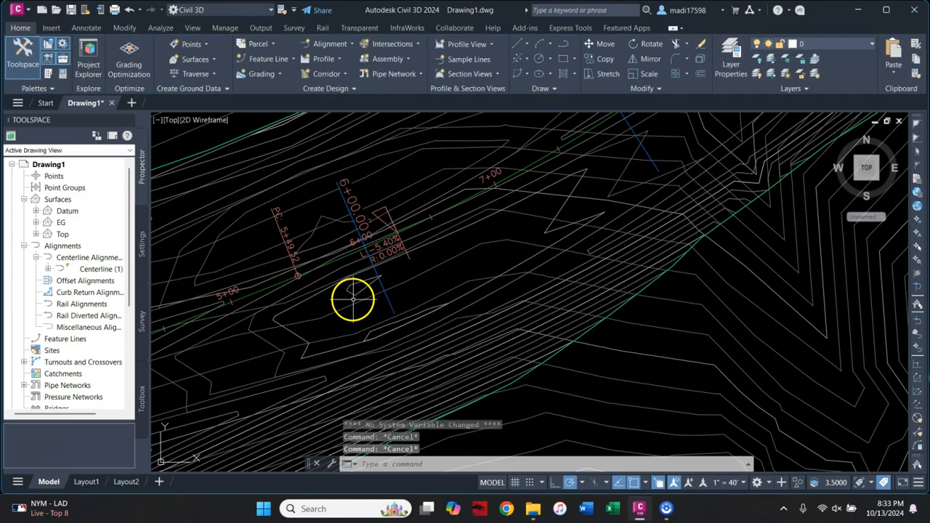
left_click(387, 297)
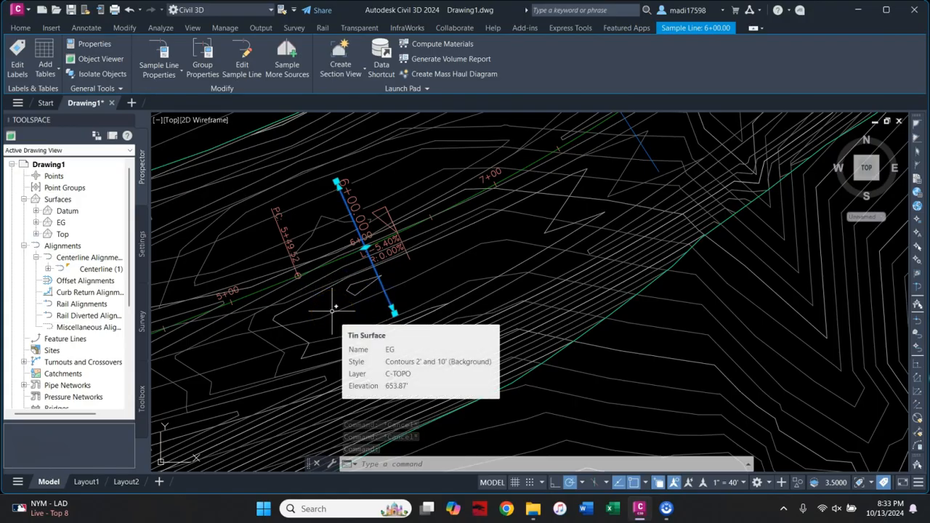
left_click(245, 64)
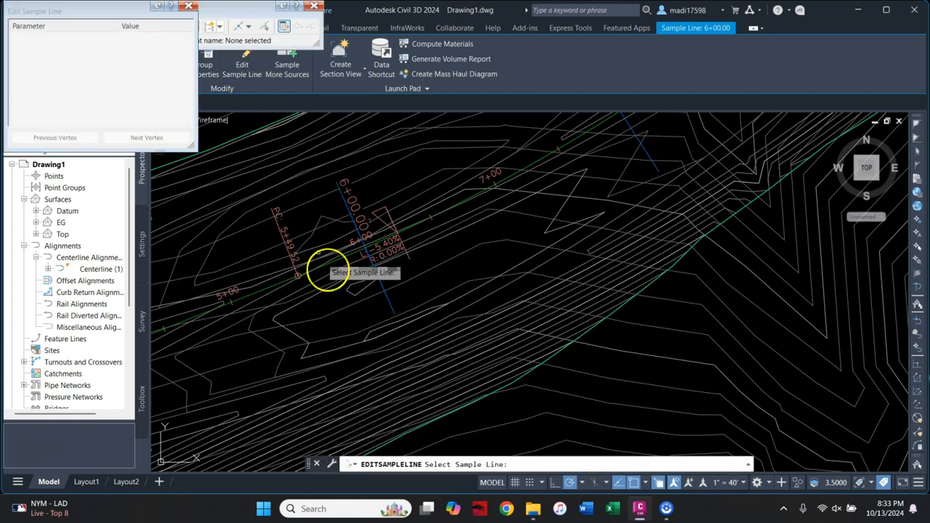
left_click(385, 299)
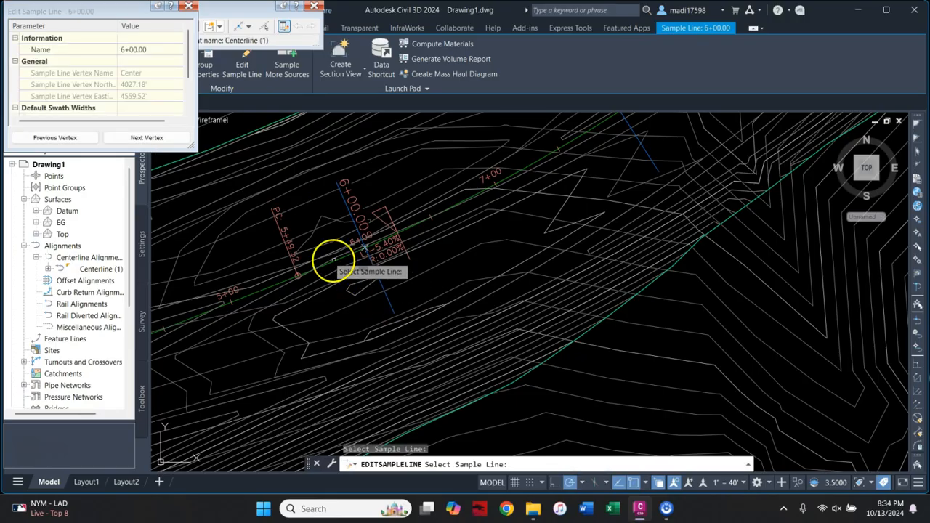
Step: Set the left swath width of sample line 6+00.00 to 100', and increase it to 110'
middle_click_drag(290, 175, 434, 210)
scroll(149, 65, "down", 2)
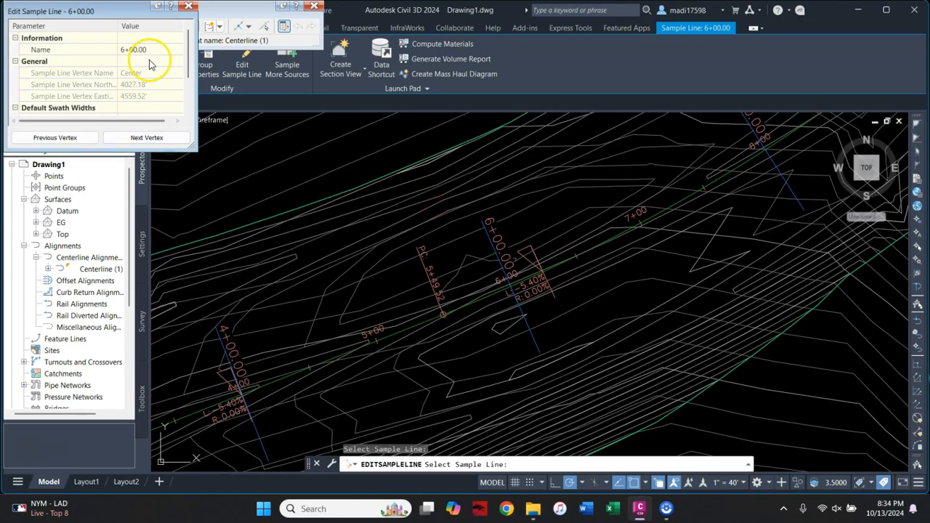
left_click(146, 72)
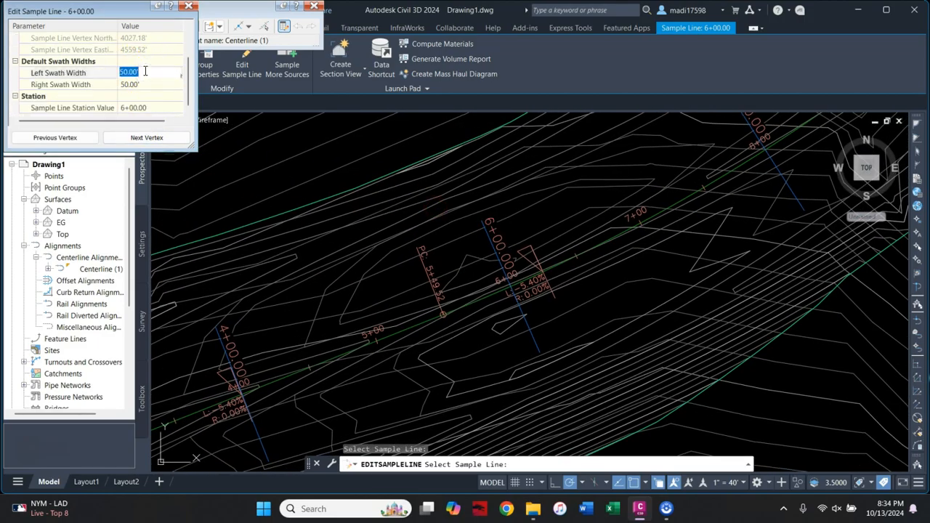
left_click(152, 86)
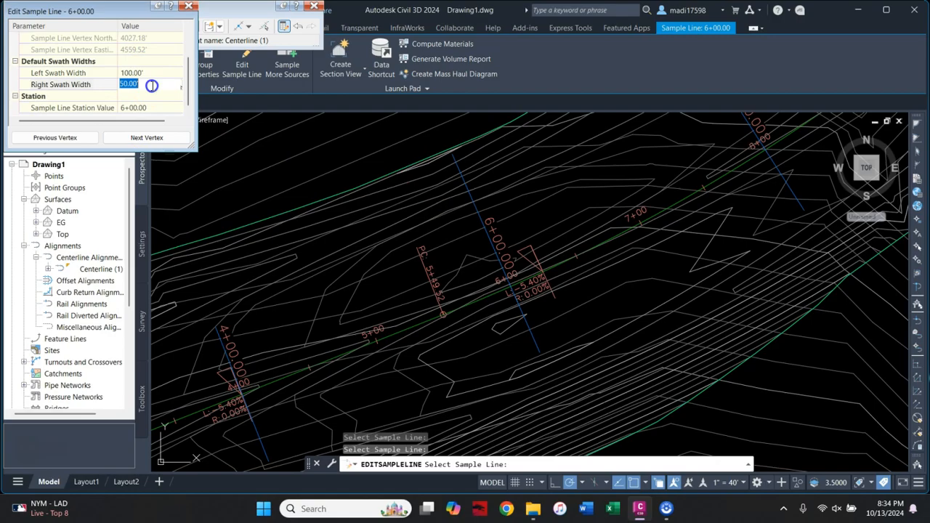
left_click(154, 74)
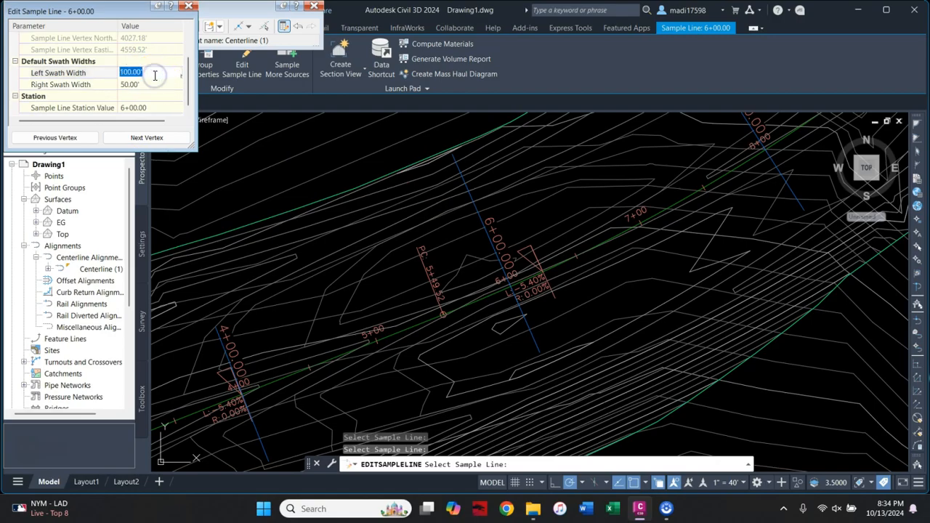
Step: Try right swath widths of 100' and 160' on sample line 6+00.00 against the corridor edge
left_click(154, 85)
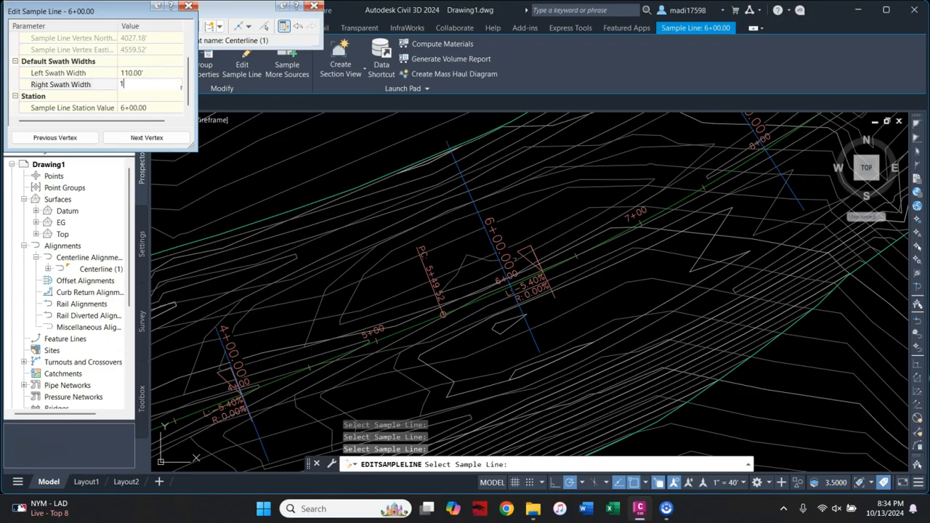
left_click(155, 75)
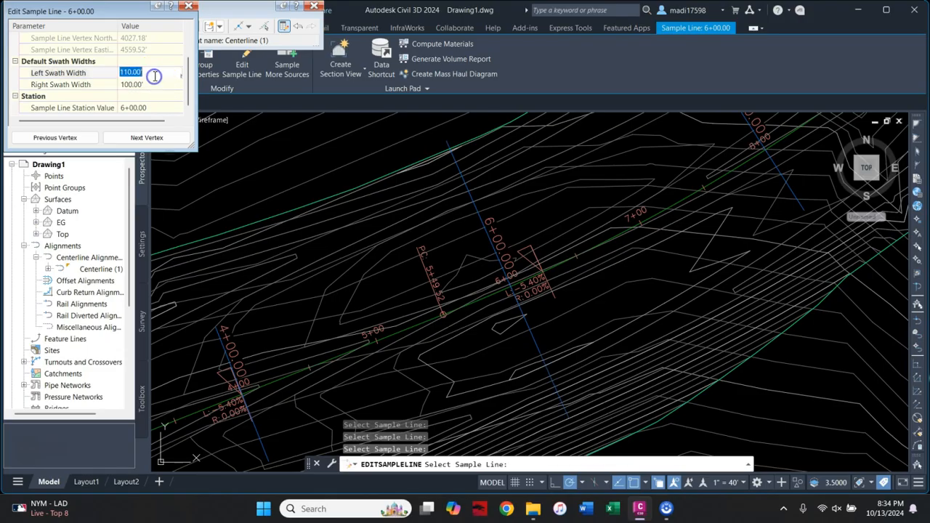
left_click(149, 84)
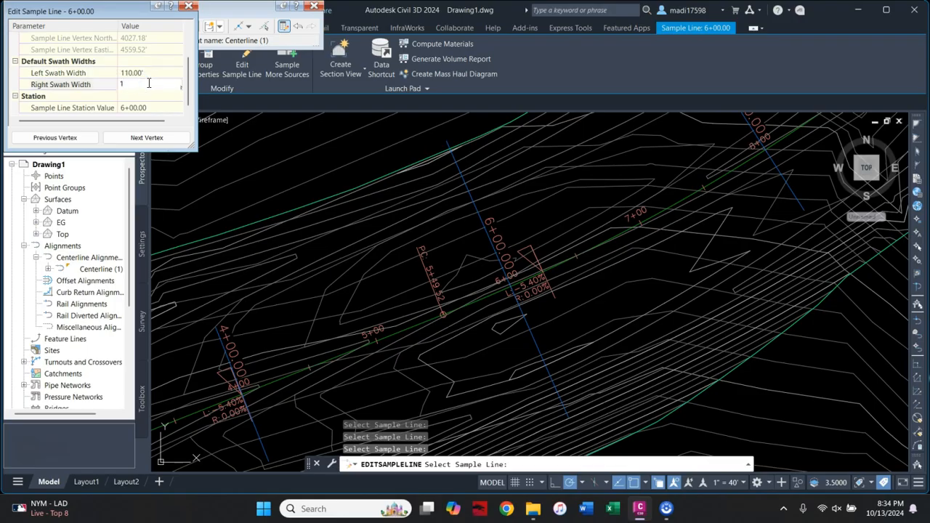
left_click(152, 73)
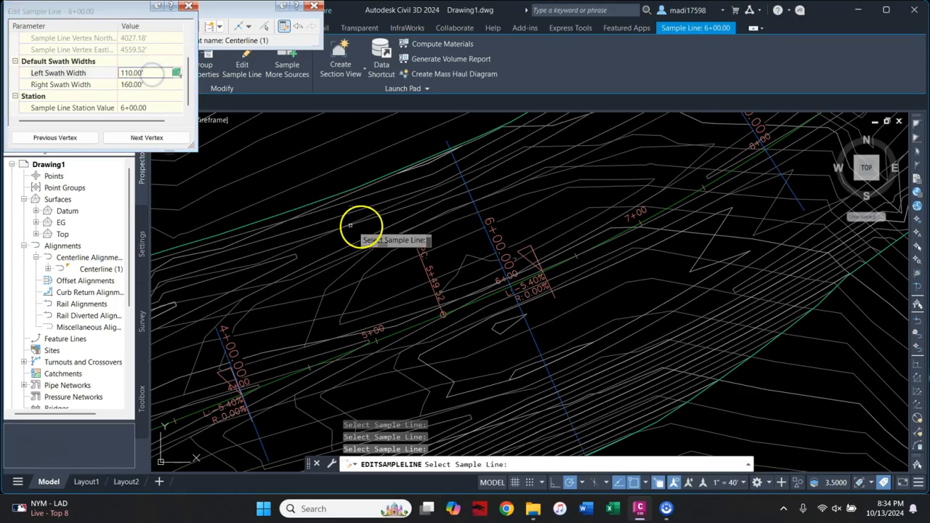
middle_click_drag(432, 276, 373, 203)
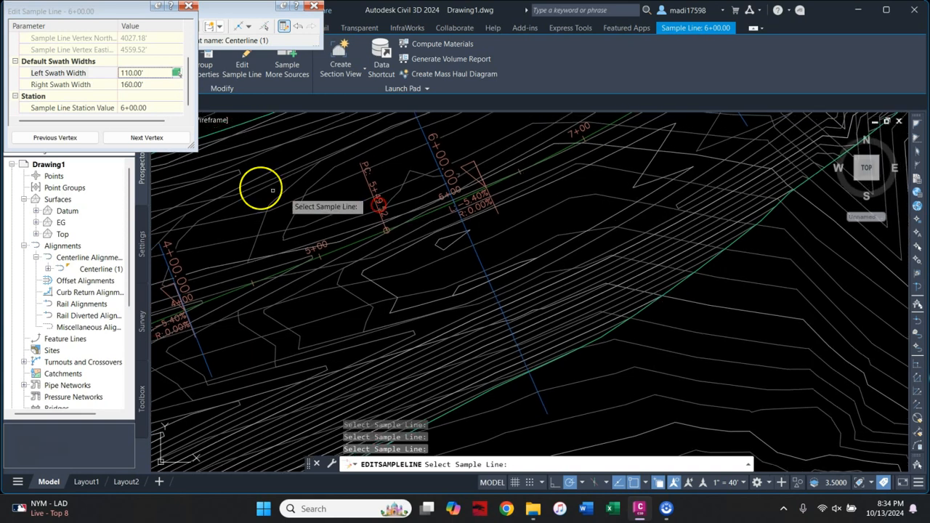
Step: Set the right swath width of sample line 6+00.00 to 150' and close the sample line editing tools
left_click(148, 86)
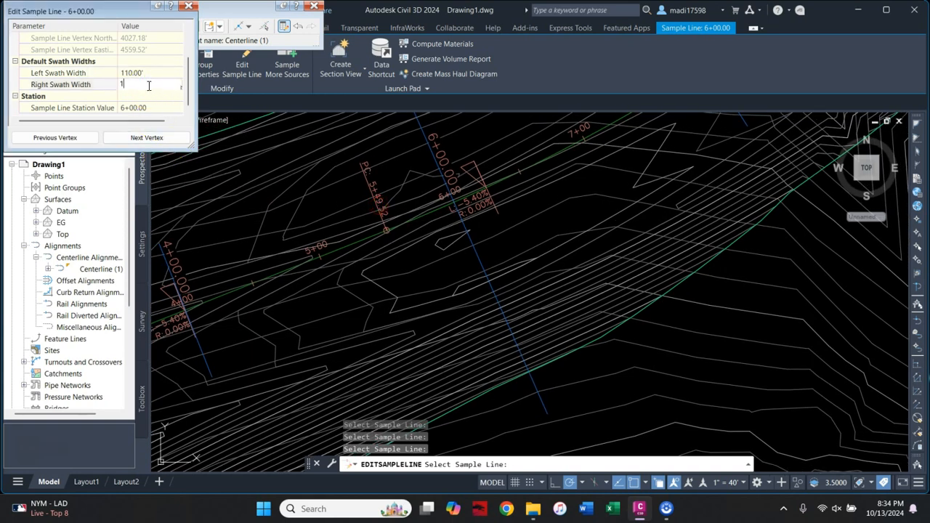
left_click(160, 64)
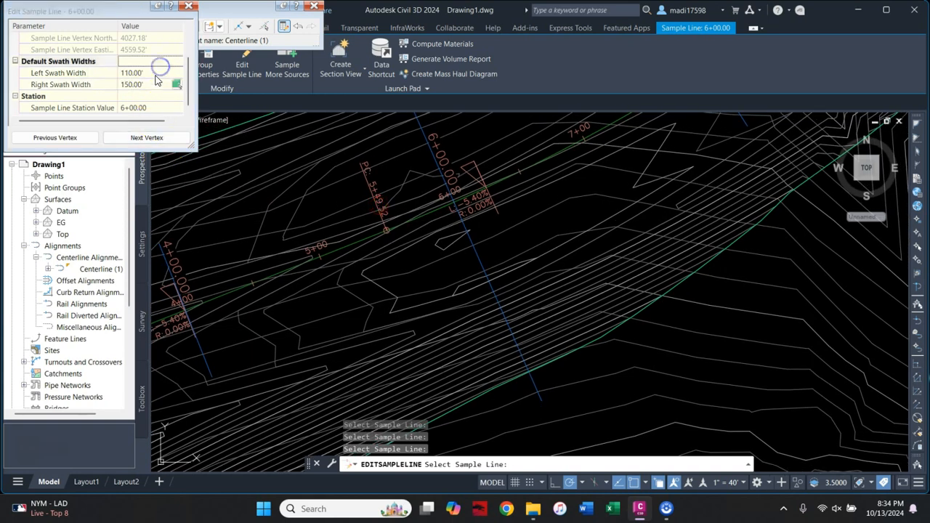
middle_click_drag(305, 192, 347, 242)
scroll(348, 242, "down", 2)
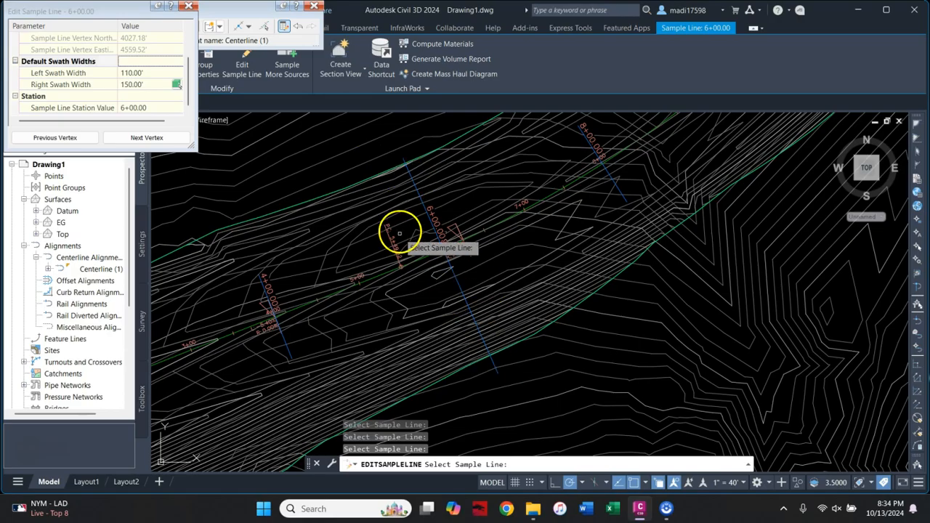
left_click(190, 7)
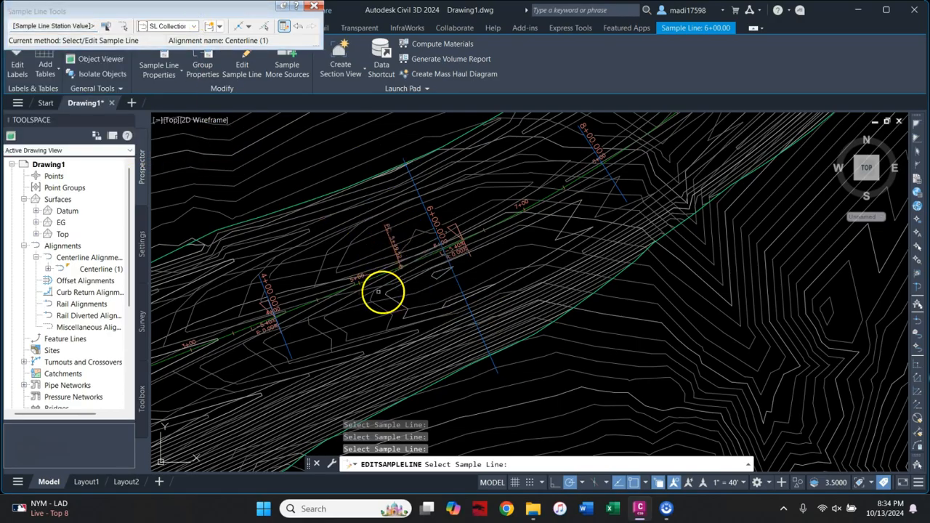
left_click(315, 6)
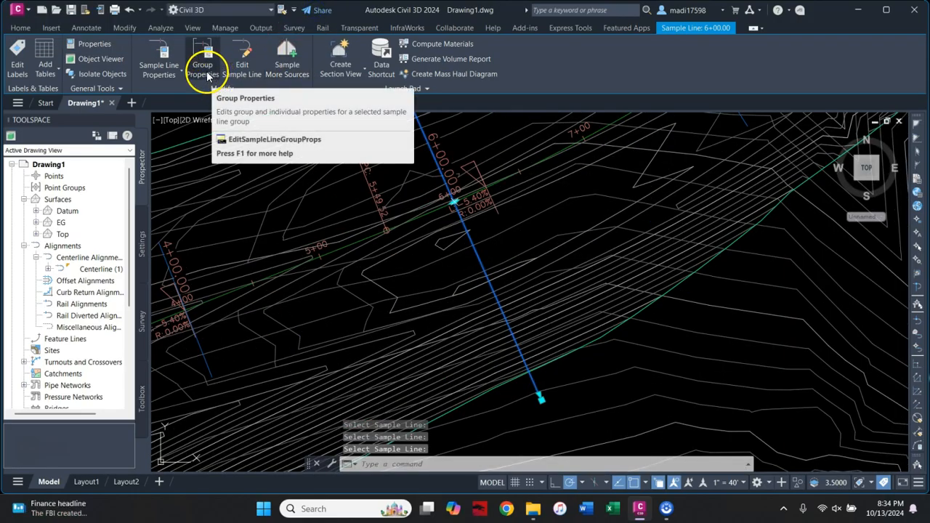
Step: Examine the sample line data and section offsets in the properties of sample line 6+00.00, and close them without changes
left_click(177, 75)
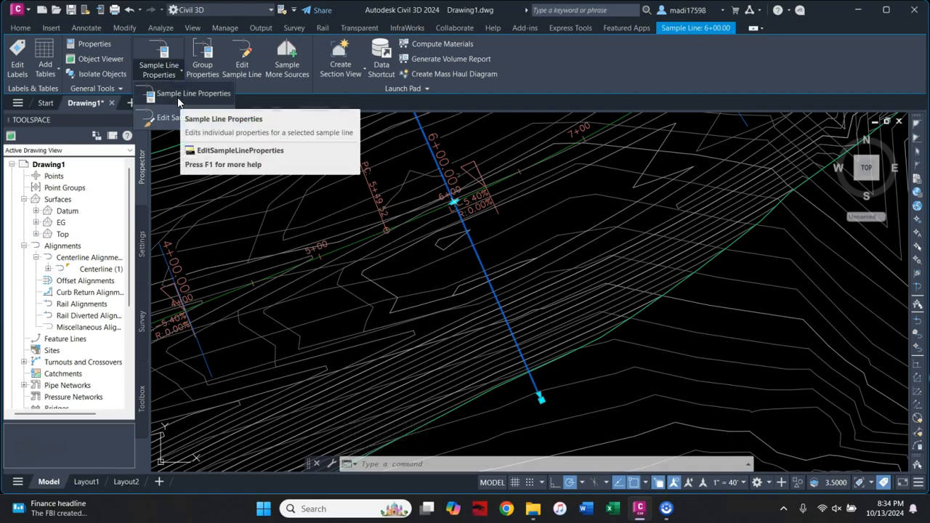
left_click(177, 96)
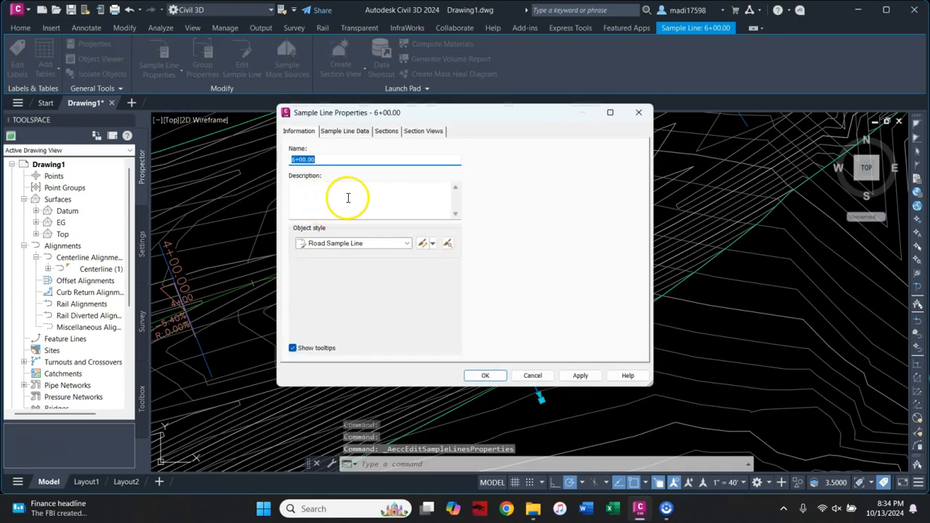
left_click(348, 131)
left_click(385, 137)
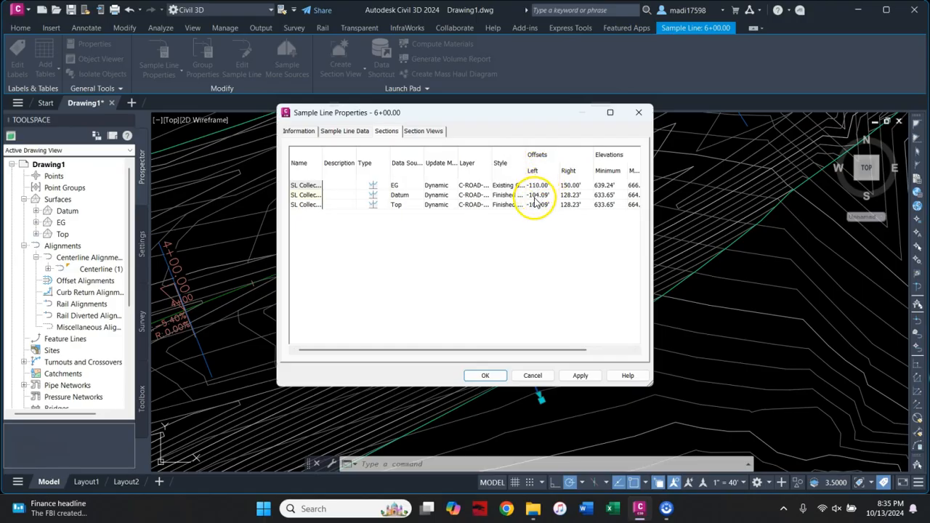
left_click(536, 375)
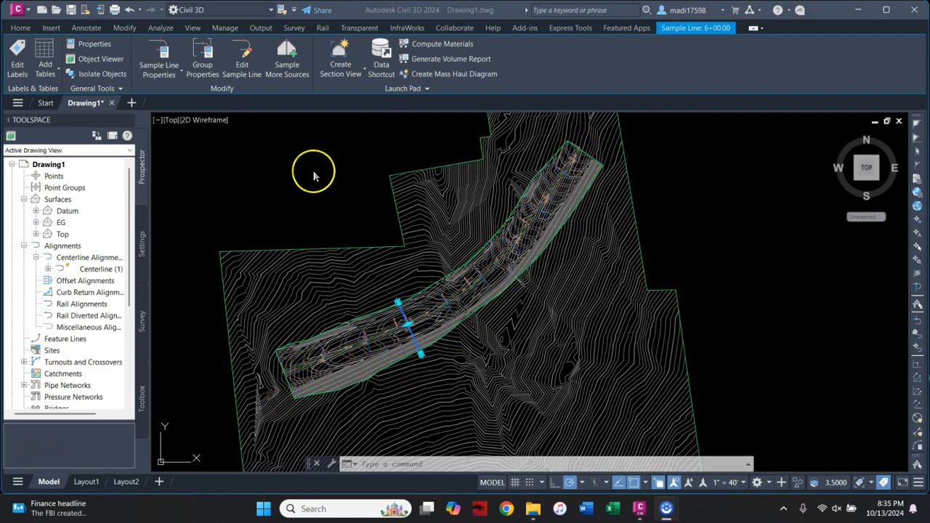
Step: In the group properties of SL Collection - 2, set the left offset of sample line 2+00.00 to 110' and apply it
left_click(210, 76)
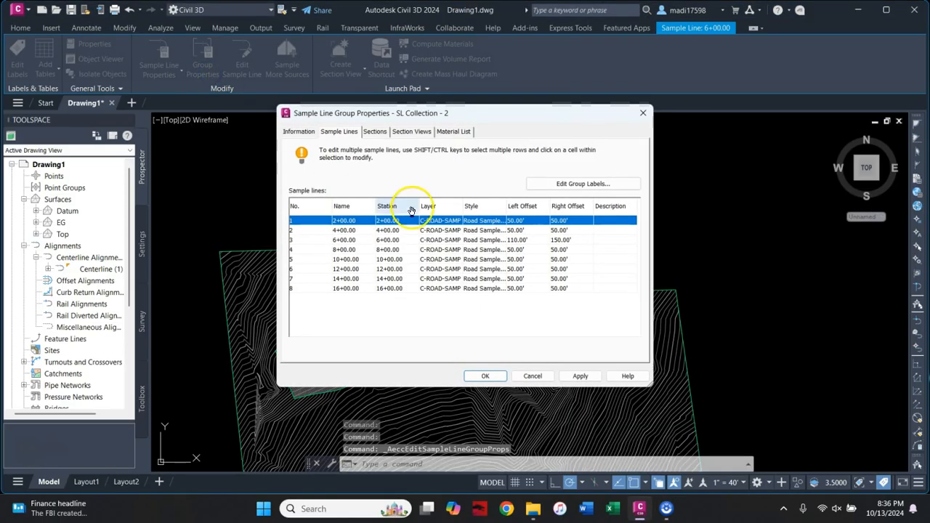
left_click_drag(498, 119, 738, 136)
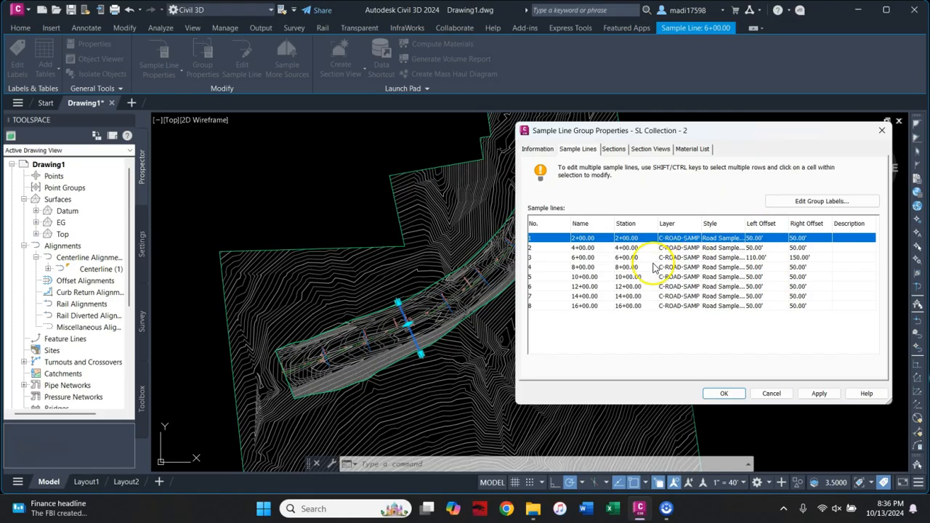
left_click(772, 239)
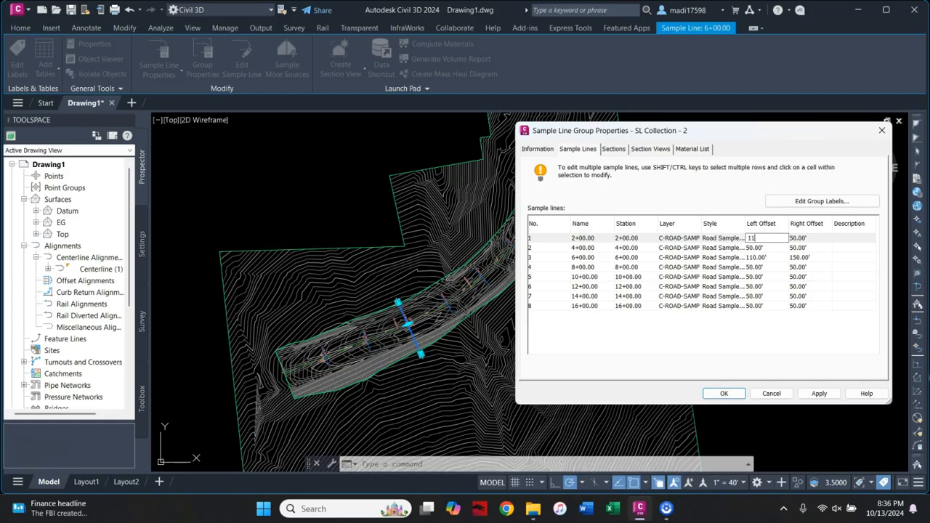
left_click(819, 395)
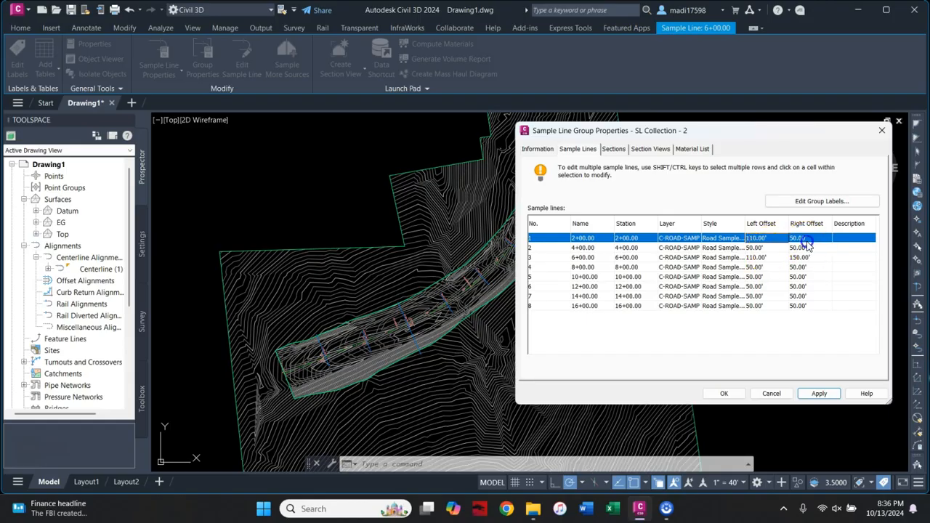
Step: Try right offsets of 100', 200' and 180' on sample line 2+00.00, applying each value
left_click(804, 238)
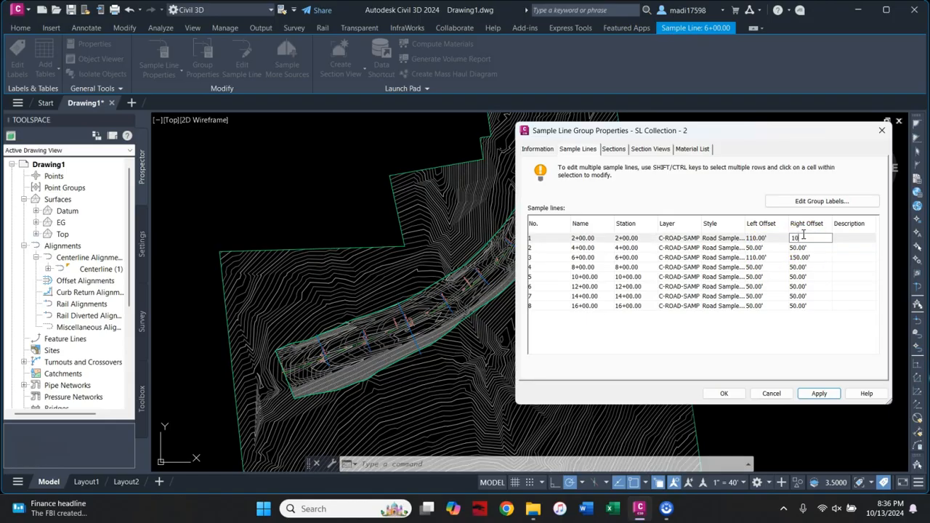
type("100")
left_click(820, 394)
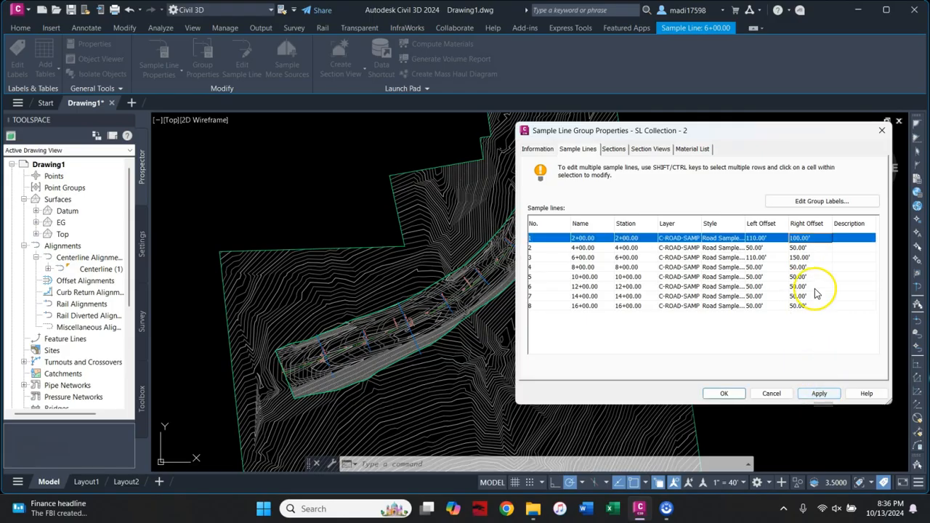
left_click(819, 239)
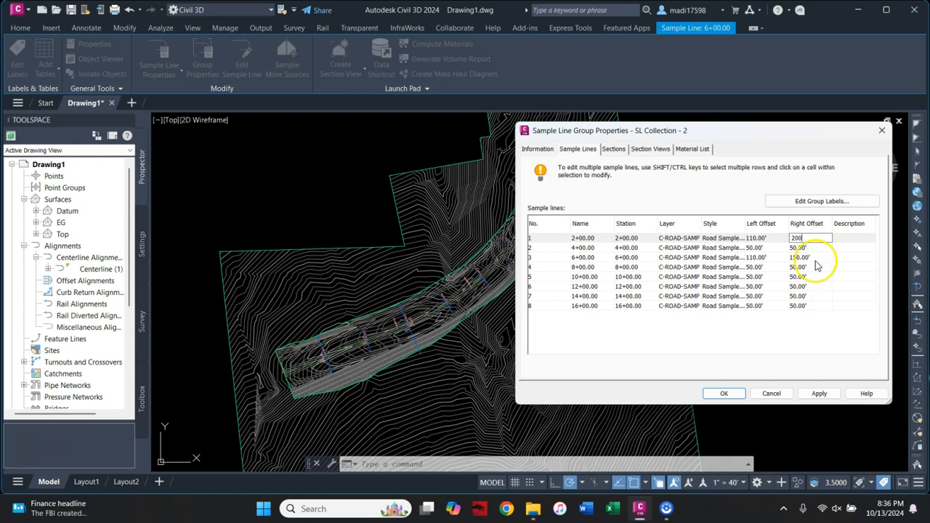
left_click(833, 395)
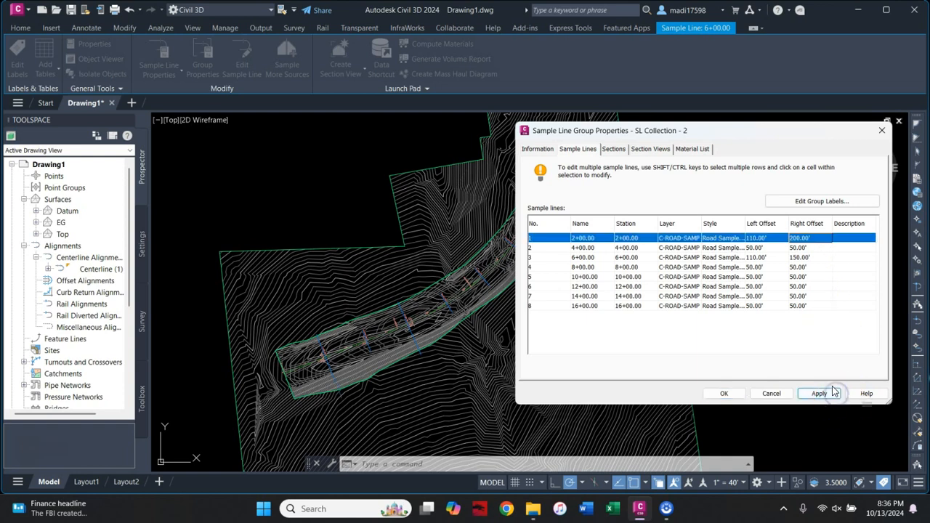
left_click(809, 238)
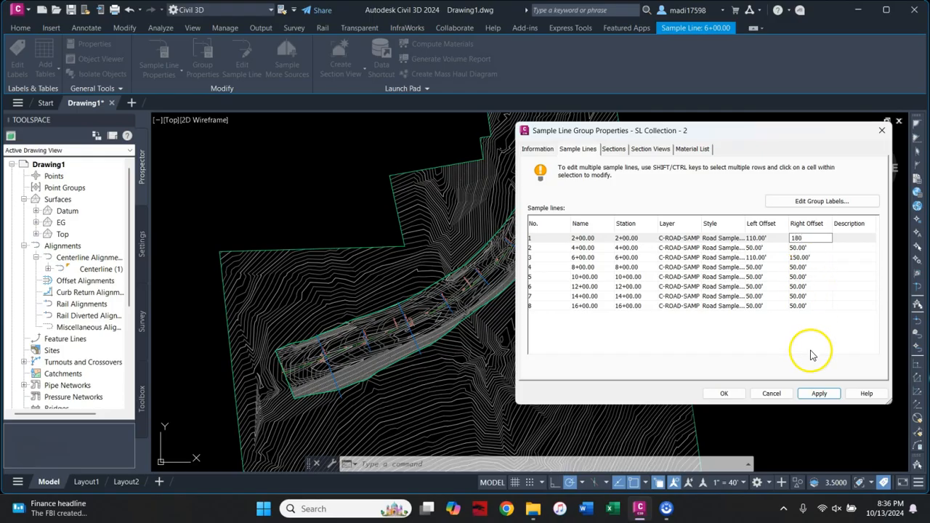
left_click(820, 393)
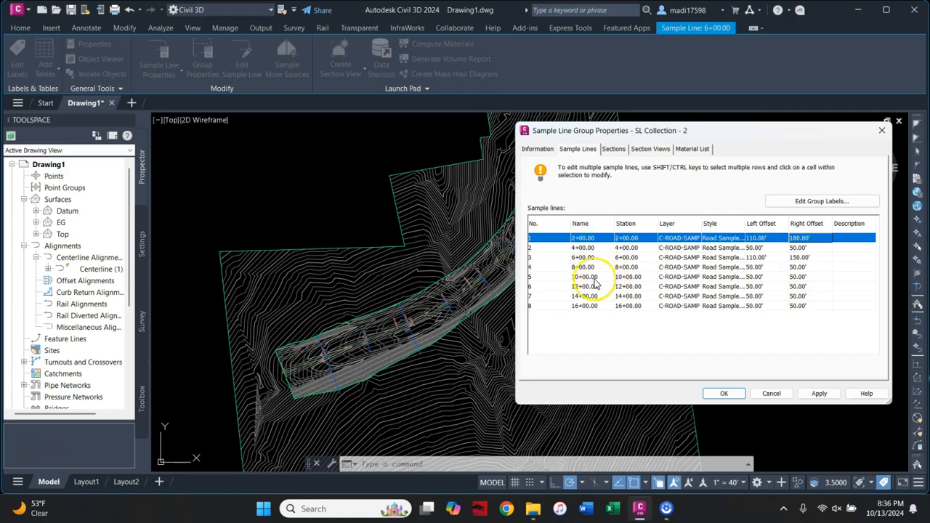
Step: Set the left offset to 120' and the right offset to 200' for all eight sample lines, and close the group properties
left_click(592, 306, "shift")
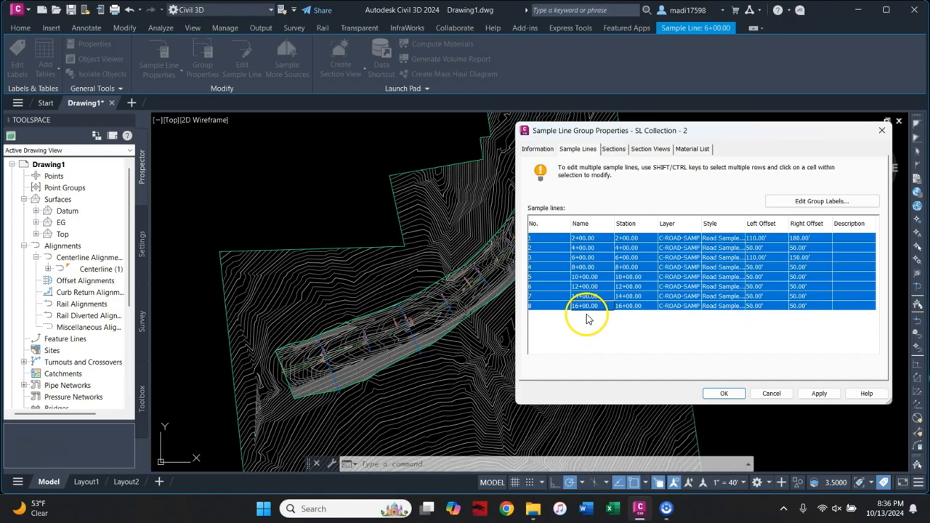
left_click(766, 240)
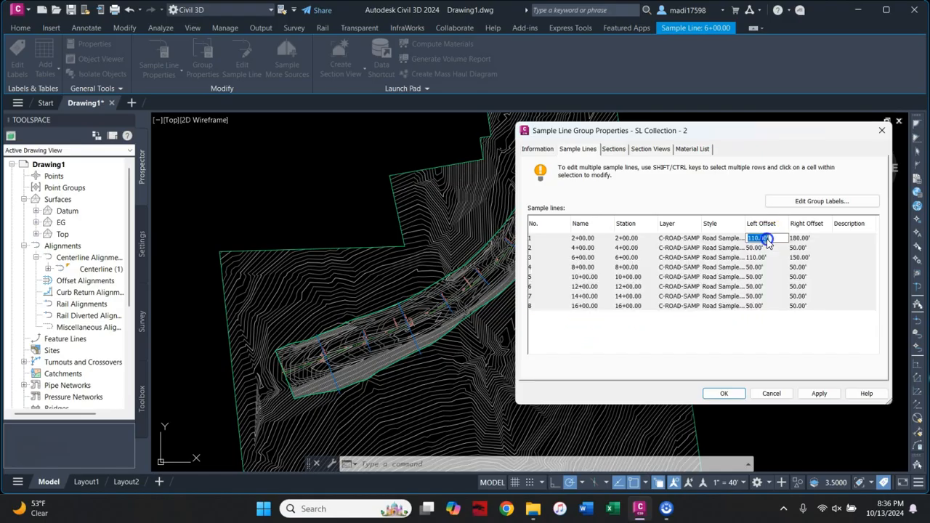
left_click(805, 240)
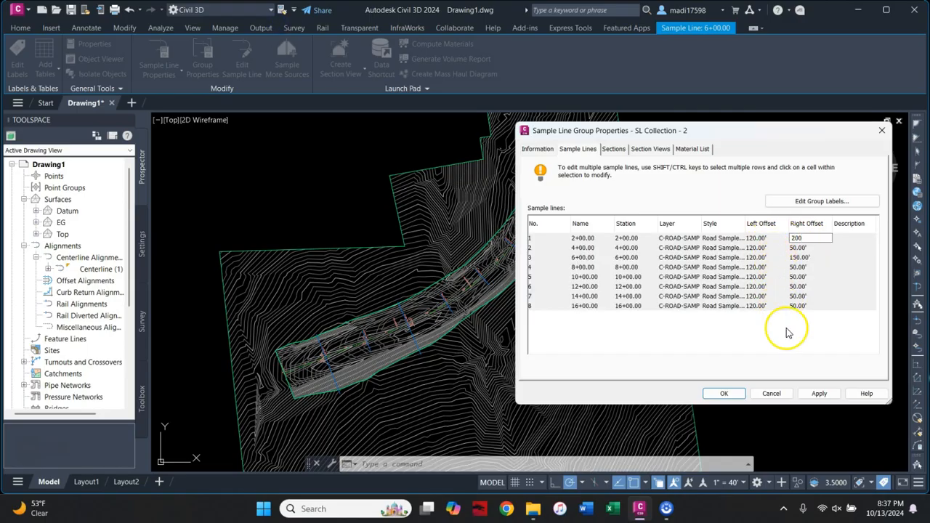
left_click(819, 393)
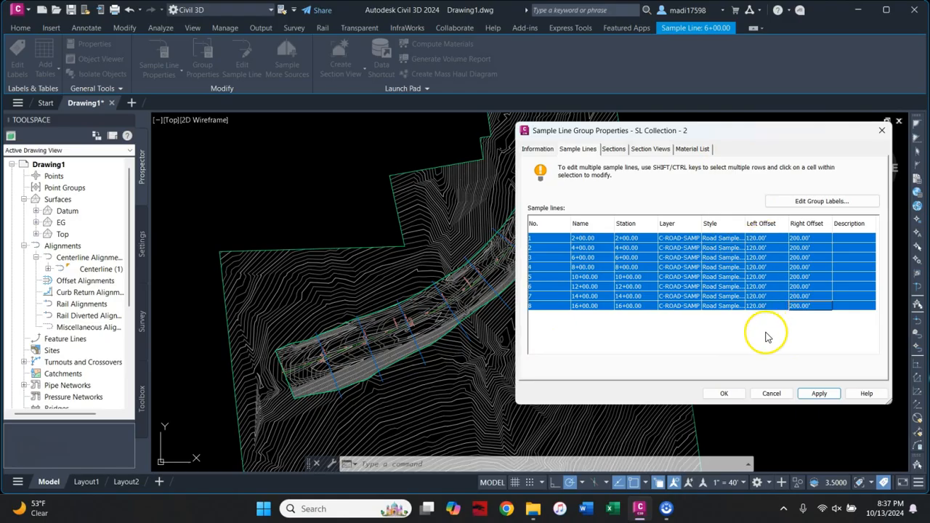
left_click(725, 394)
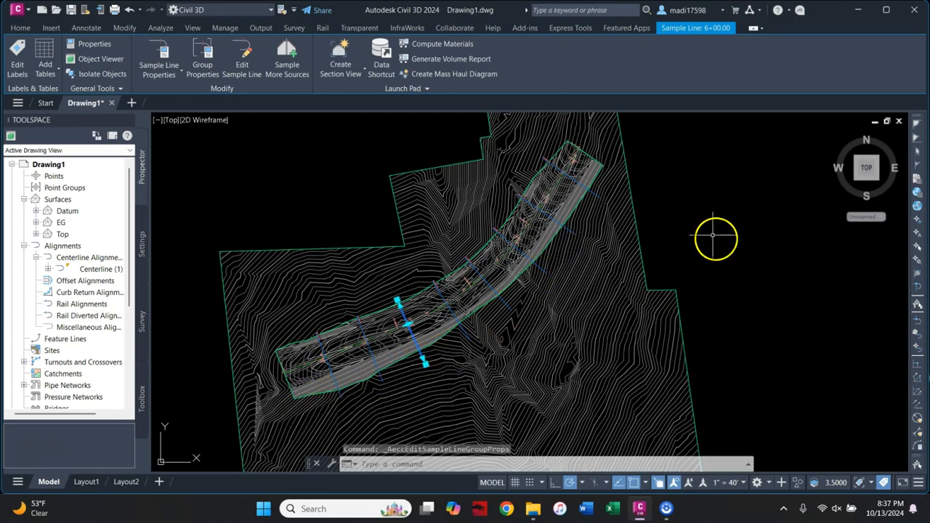
key("Escape")
Step: Move the overlapping section views 10+00.00 through 16+00.00 into a separate second column within the sheet frame
middle_click_drag(741, 292, 535, 284)
scroll(535, 284, "down", 2)
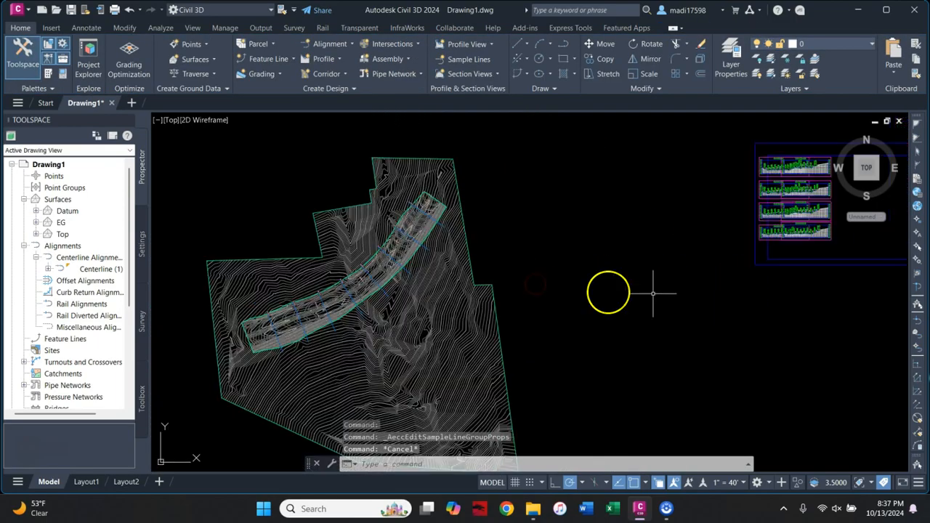
middle_click_drag(686, 296, 456, 325)
scroll(592, 255, "up", 7)
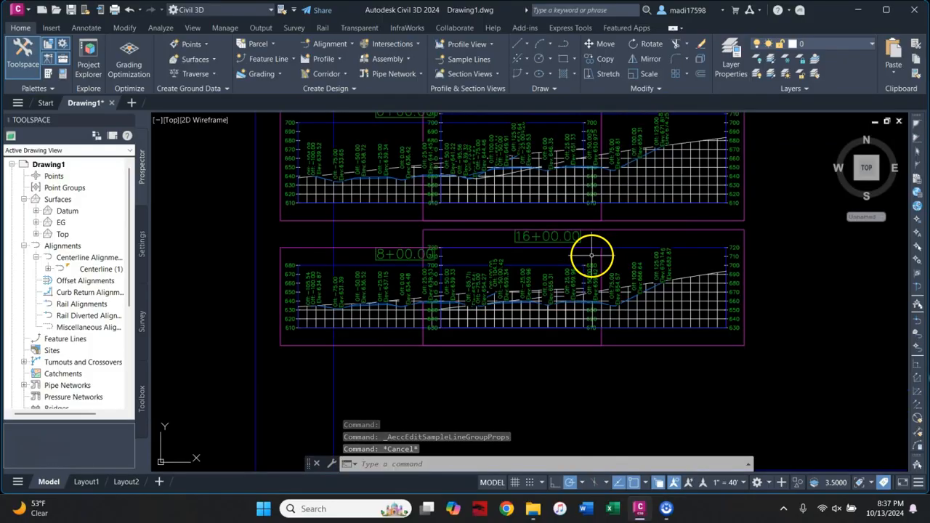
scroll(590, 256, "down", 6)
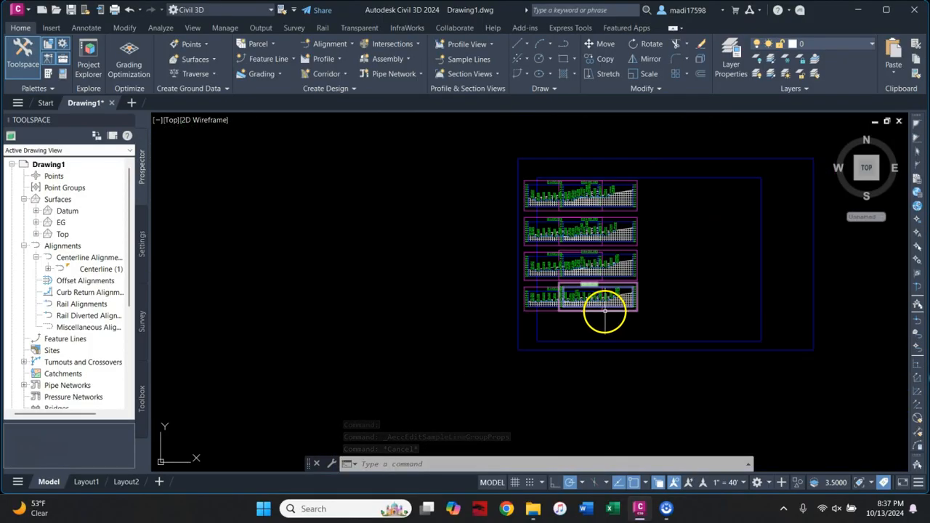
left_click(675, 335)
left_click(599, 192)
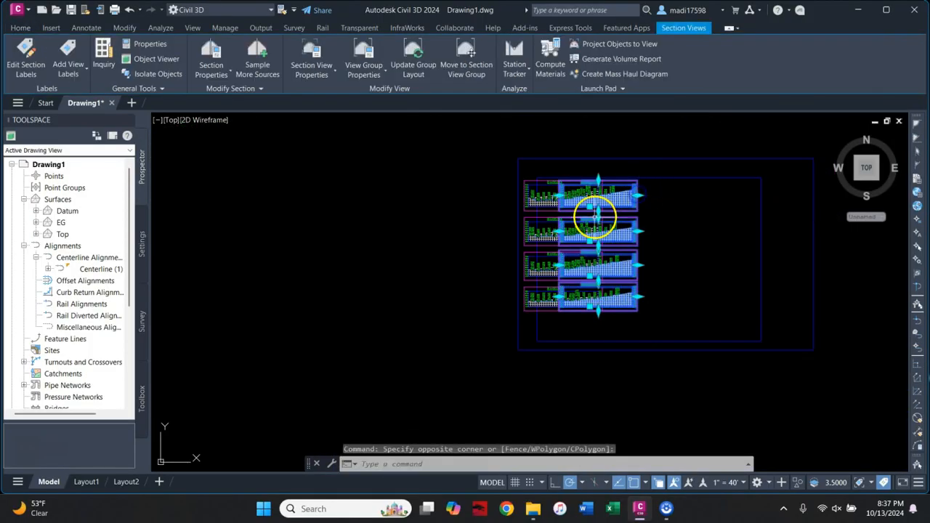
left_click(590, 206)
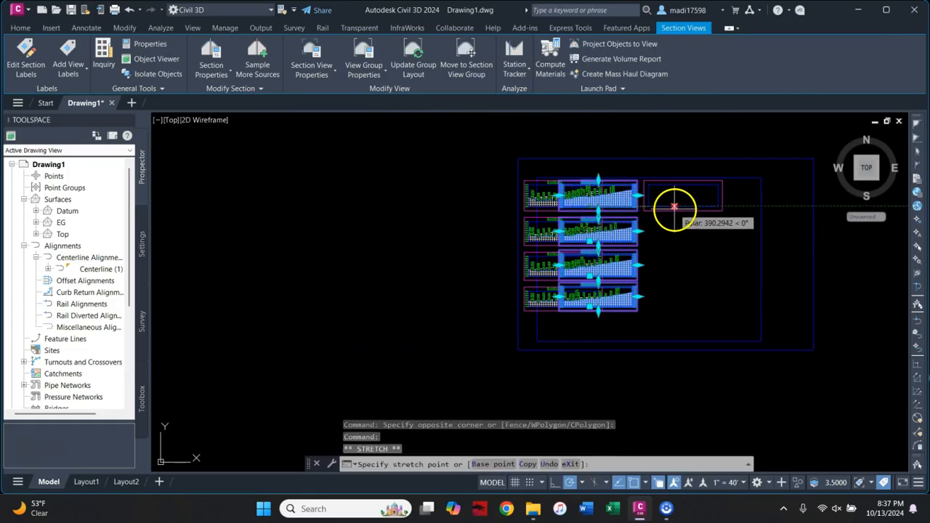
left_click(681, 207)
left_click(590, 241)
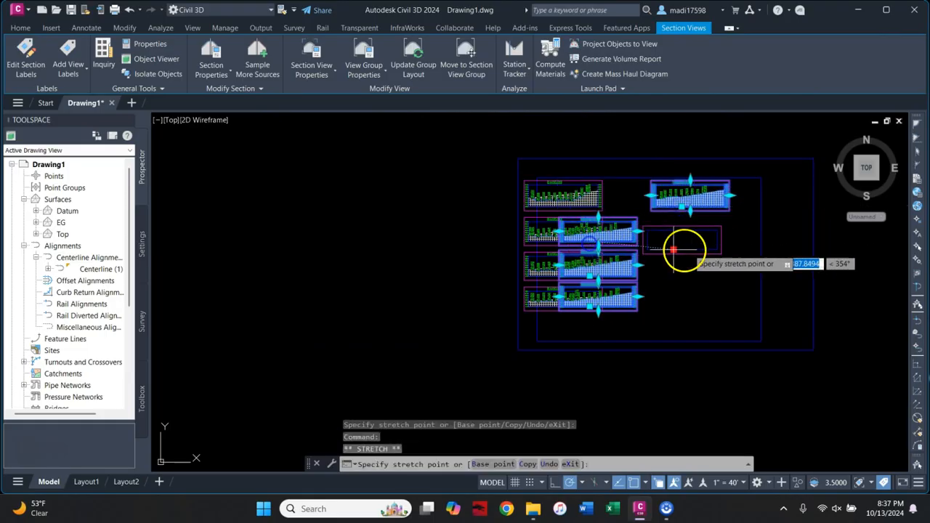
left_click(679, 242)
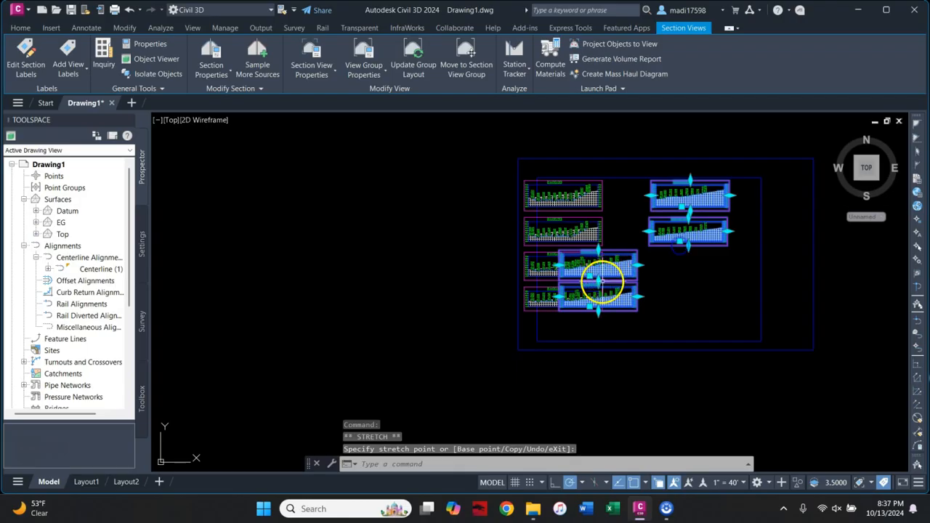
left_click(598, 276)
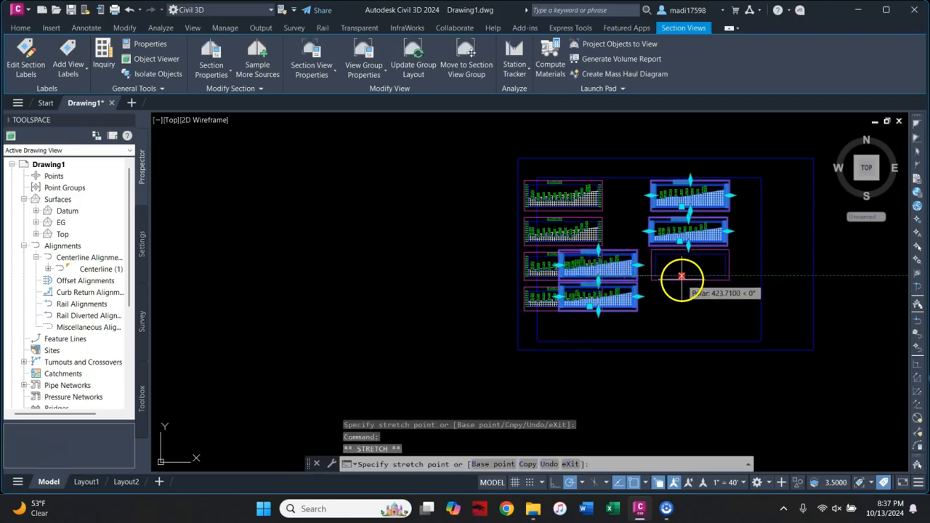
left_click(681, 276)
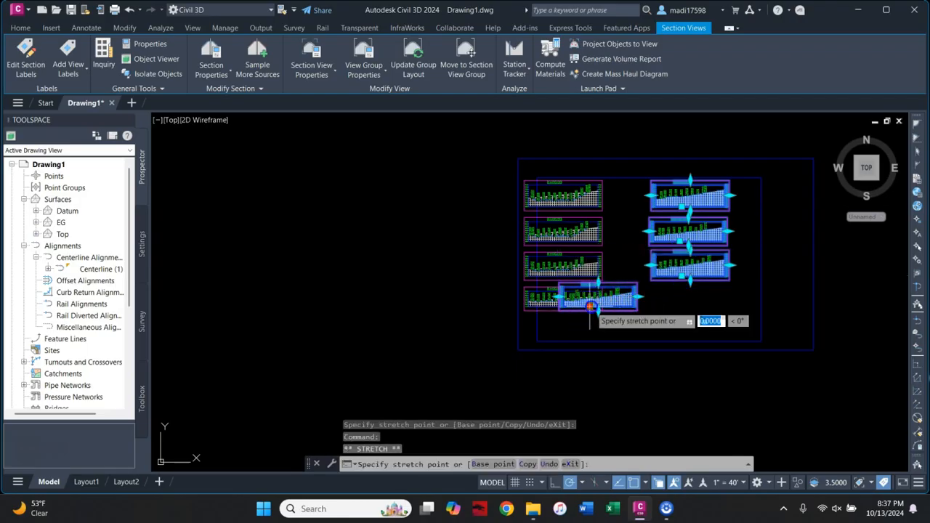
left_click(686, 311)
Step: Shift the first-column section views 2+00.00 through 8+00.00 to the right, inside the sheet's inner frame
left_click(615, 318)
left_click(573, 206)
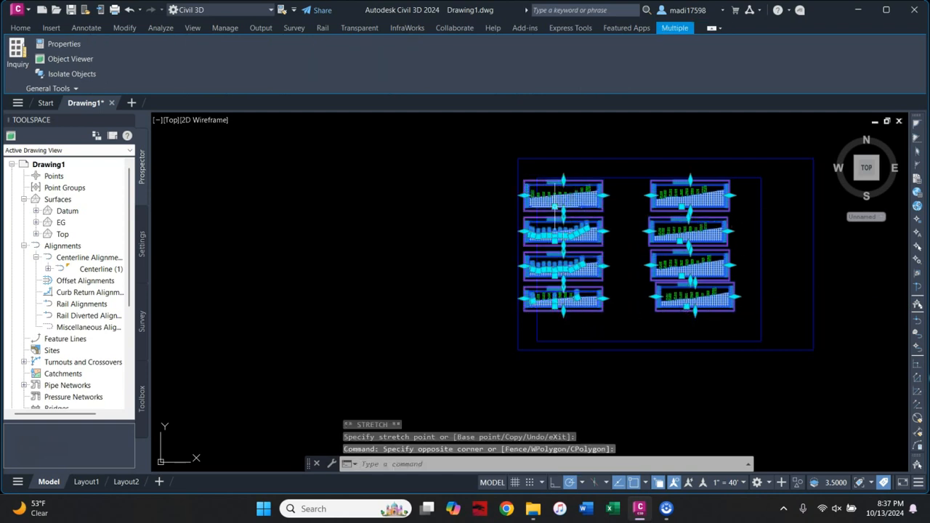
left_click(556, 205)
left_click(571, 231)
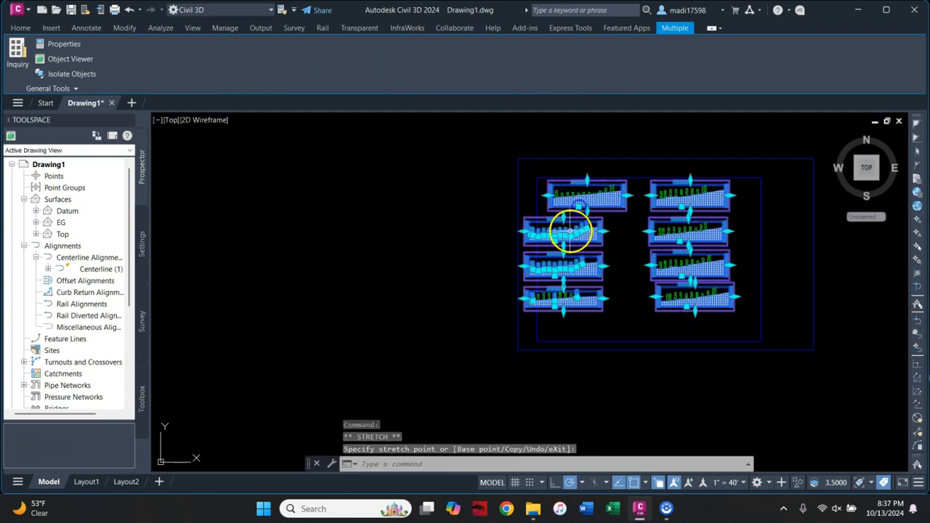
left_click(574, 240)
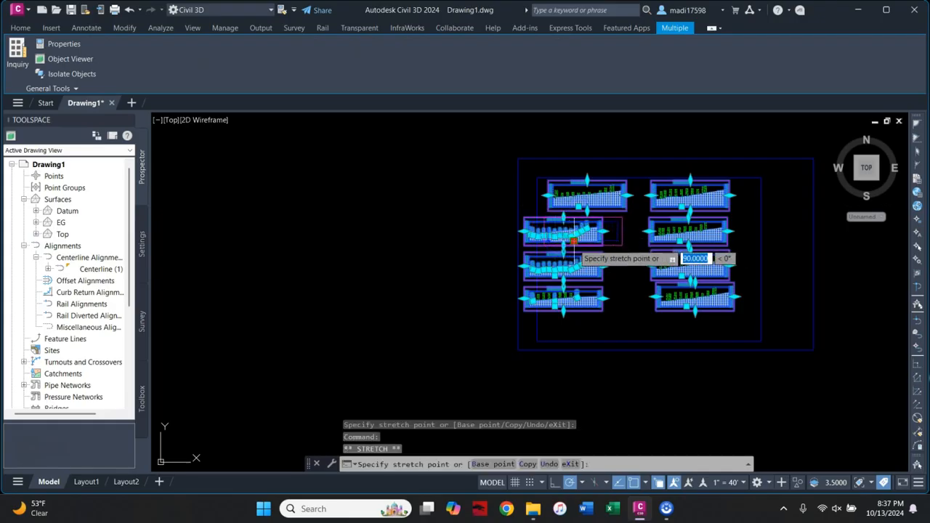
left_click(579, 241)
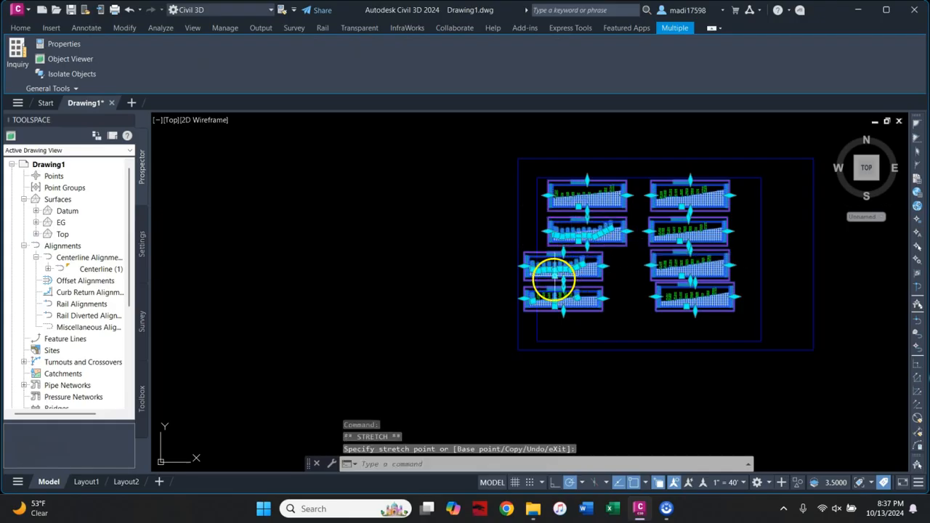
left_click(554, 275)
left_click(579, 270)
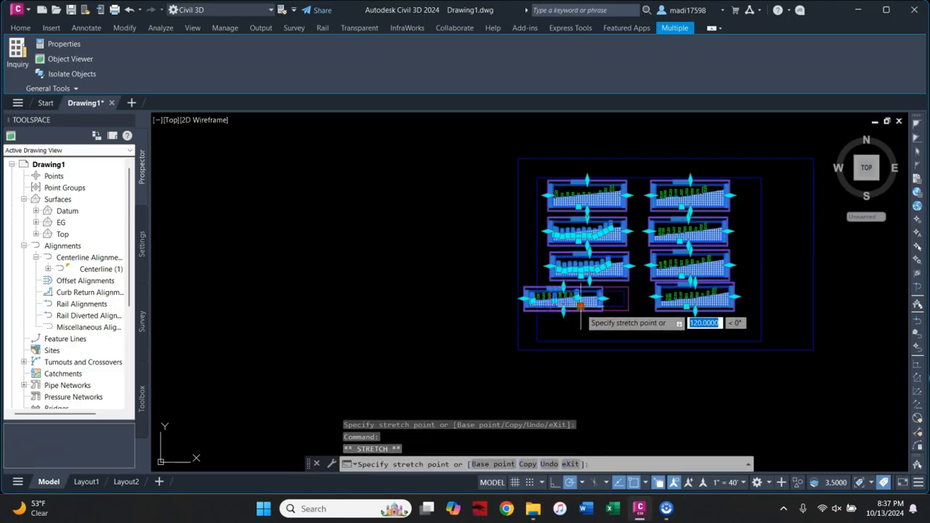
left_click(585, 306)
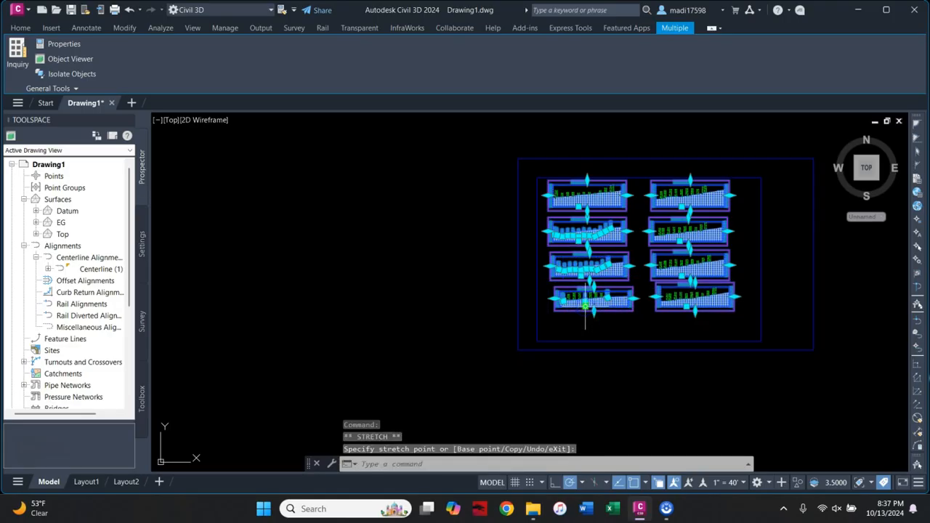
key("Escape")
Step: Examine the surface lines in section view 8+00.00 and the overall sheet arrangement, and switch to Layout1
scroll(599, 299, "up", 10)
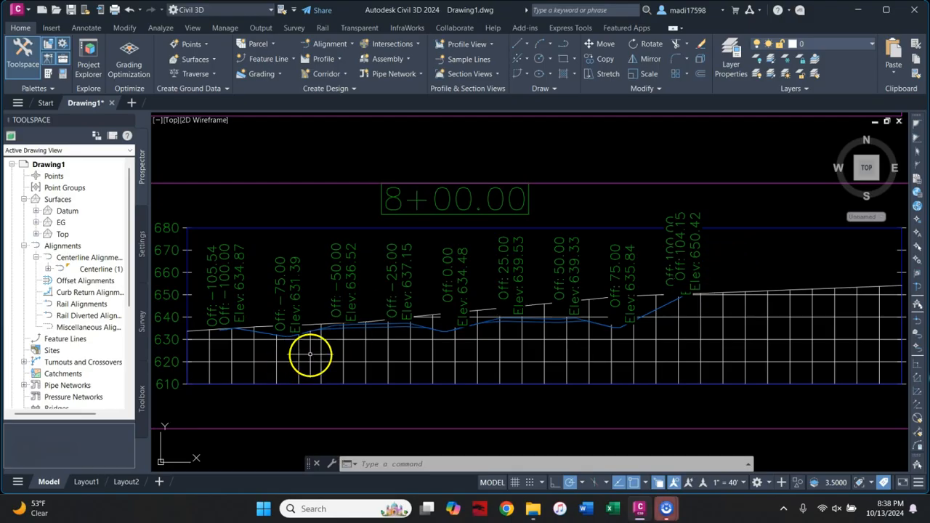
mouse_move(260, 362)
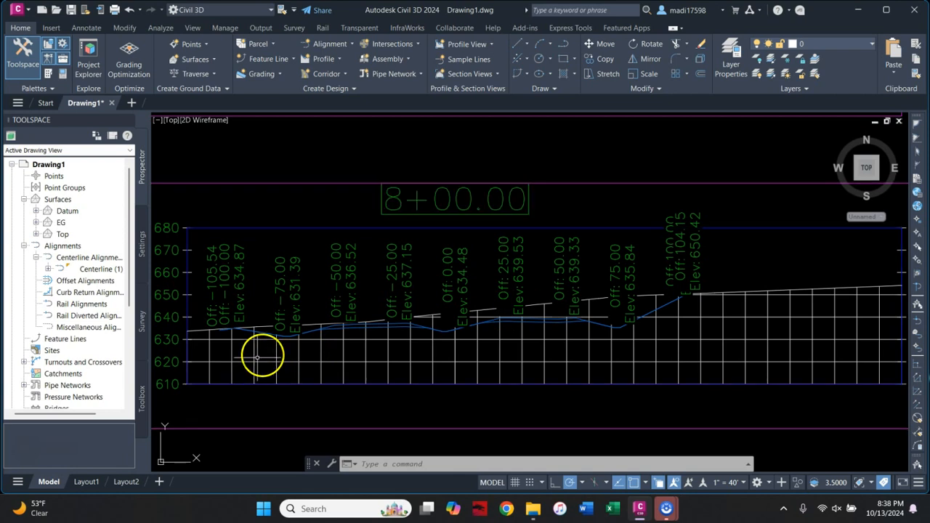
scroll(348, 346, "down", 2)
scroll(317, 405, "down", 5)
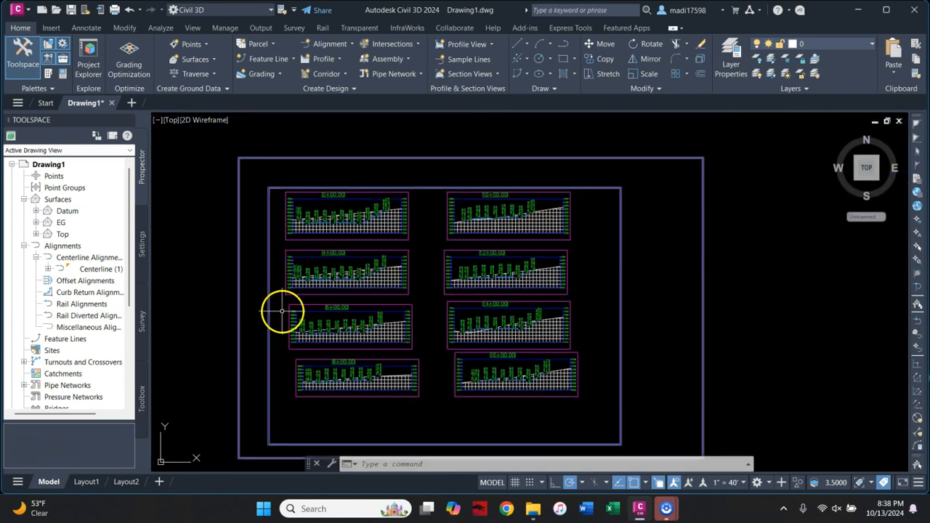
left_click(86, 481)
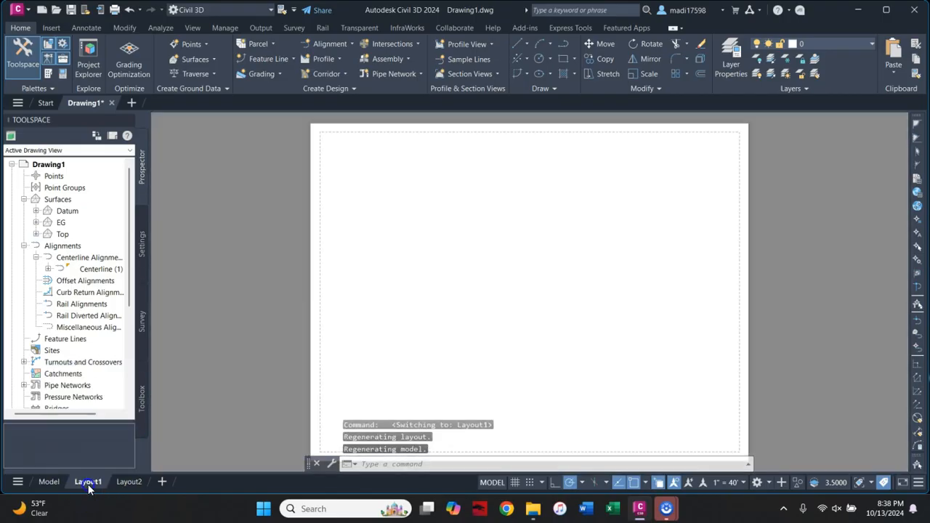